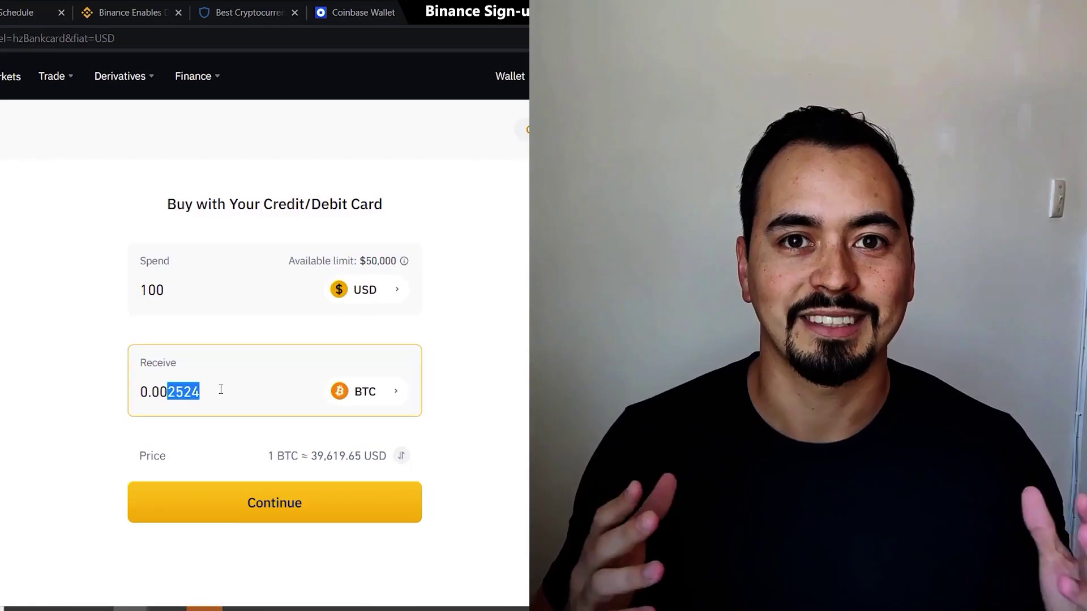
# - Set the card purchase to receive 0.003 BTC for 118.86 USD and continue through the card payment page
pyautogui.write('3')
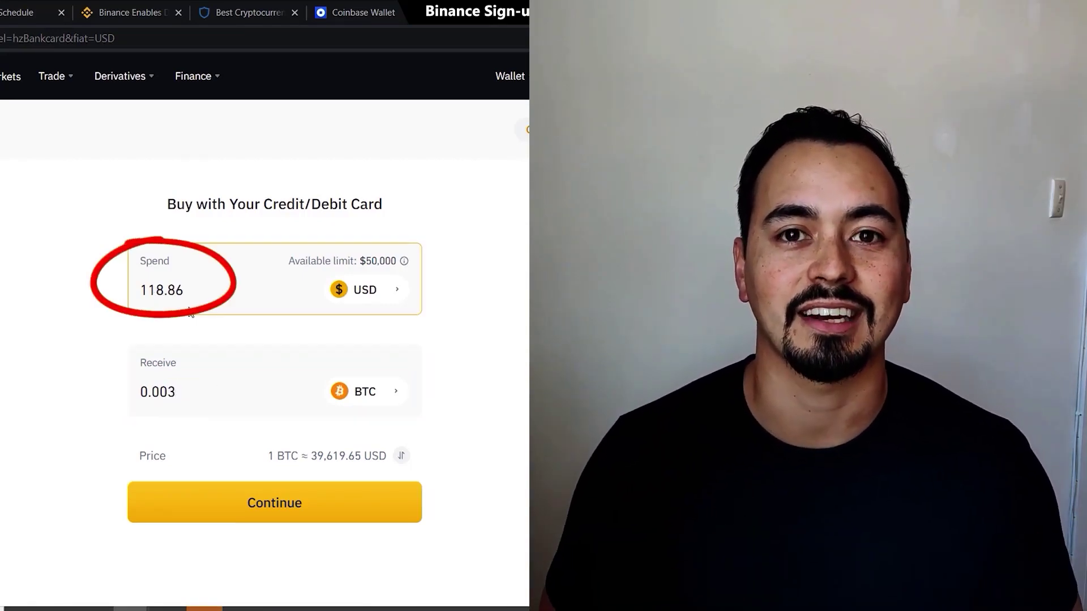
pyautogui.click(266, 501)
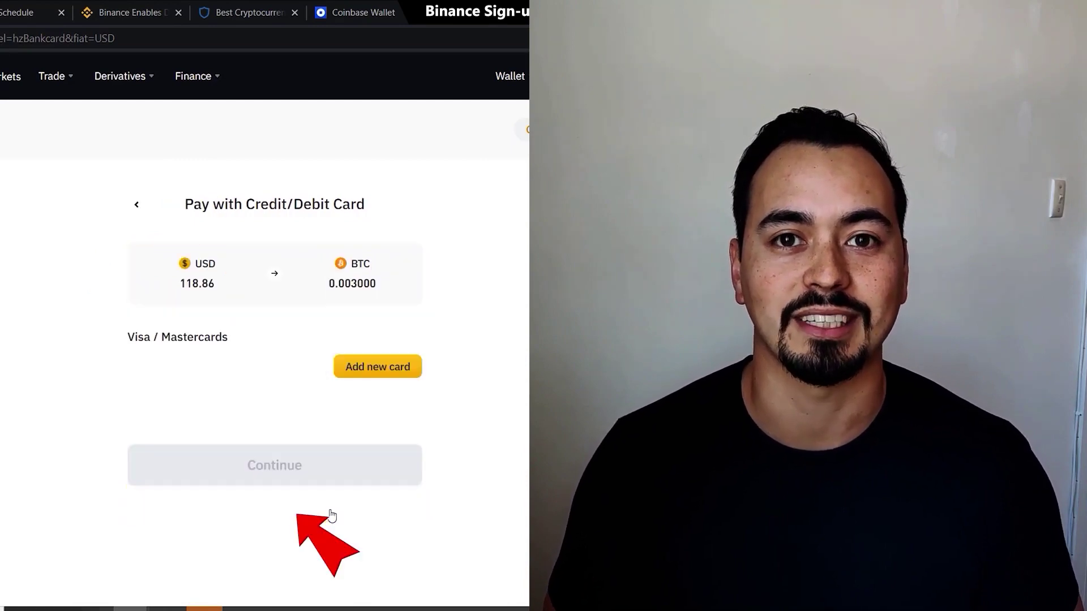
pyautogui.click(262, 464)
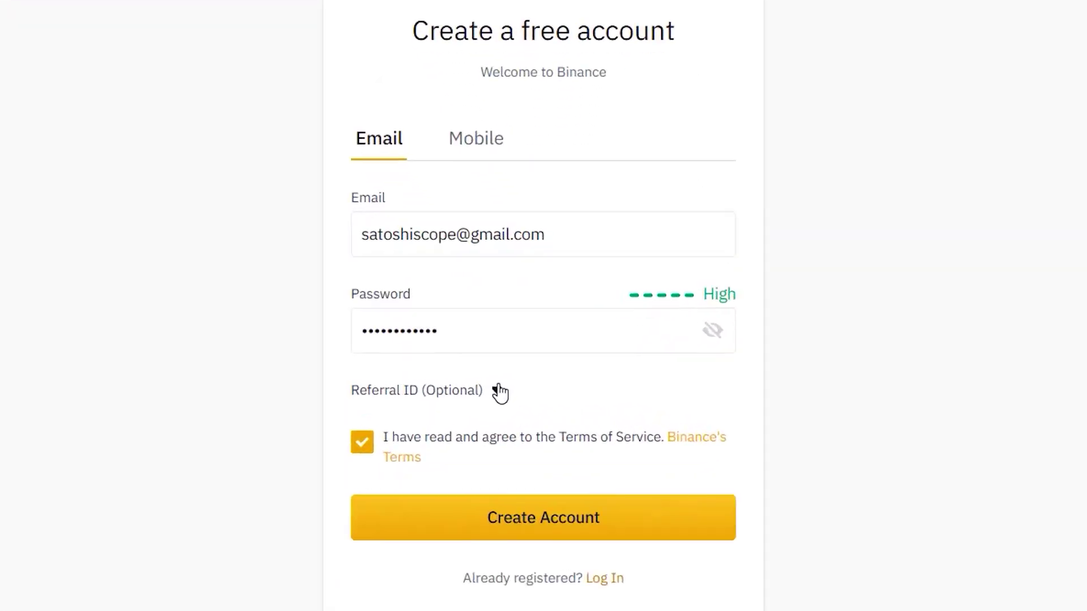
# - Reveal the optional Referral ID field on the sign-up form
pyautogui.click(493, 391)
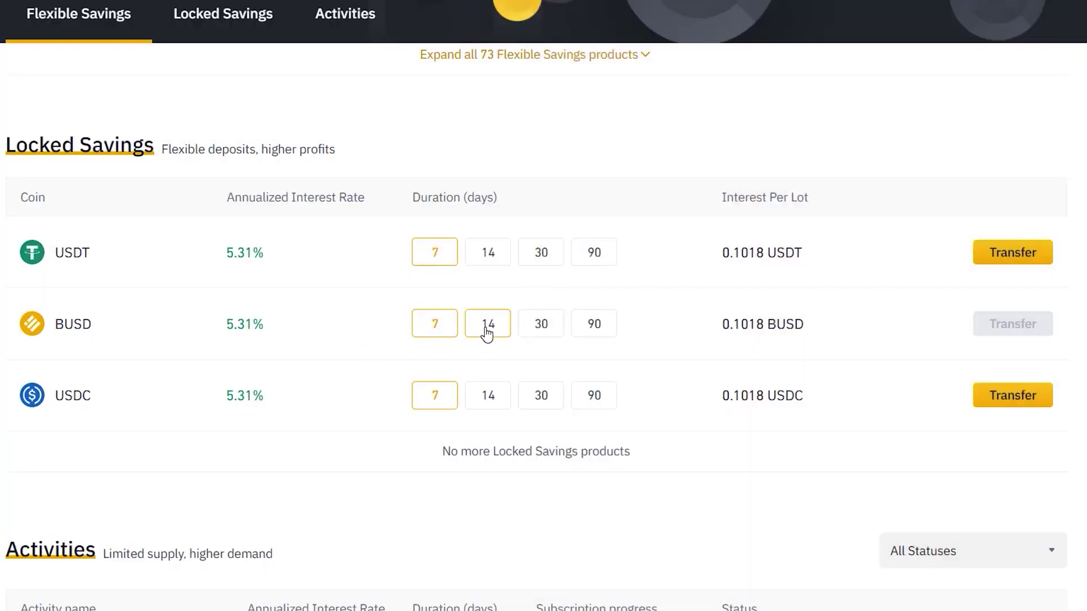
# - Compare BUSD locked savings rates for the 14, 30 and 90-day durations
pyautogui.click(486, 333)
pyautogui.click(538, 334)
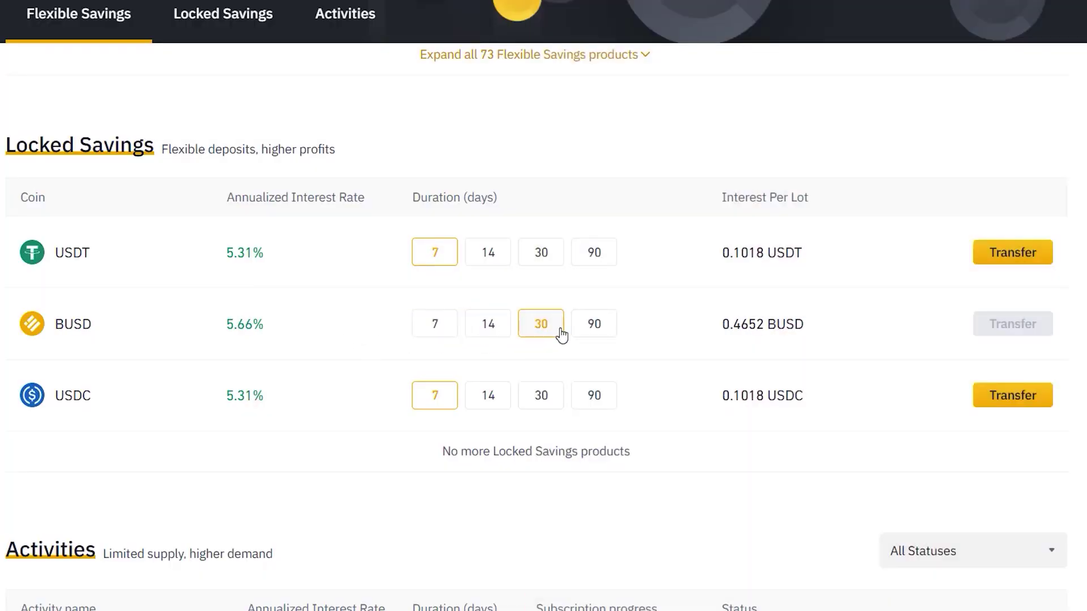
pyautogui.click(585, 331)
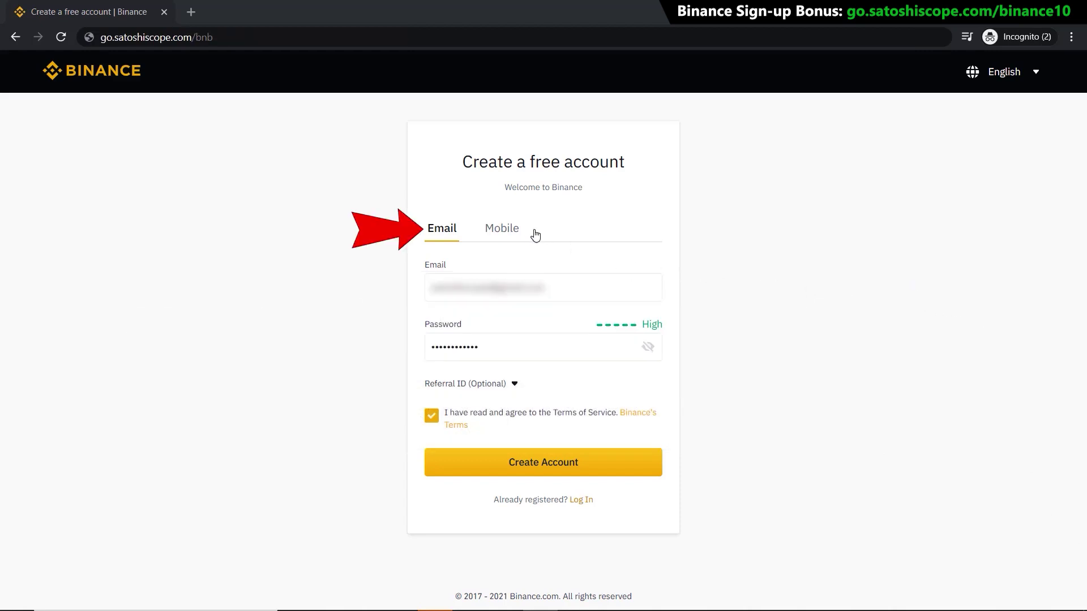
# - Paste the referral code into Referral ID, create the e-mail account and solve the slider puzzle
pyautogui.click(505, 232)
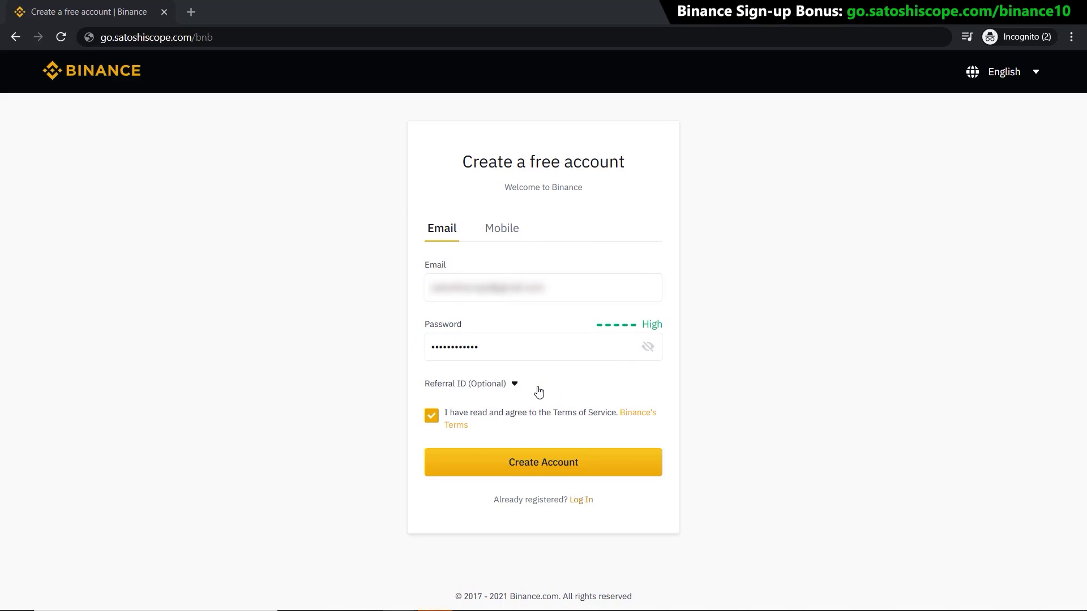
pyautogui.click(515, 385)
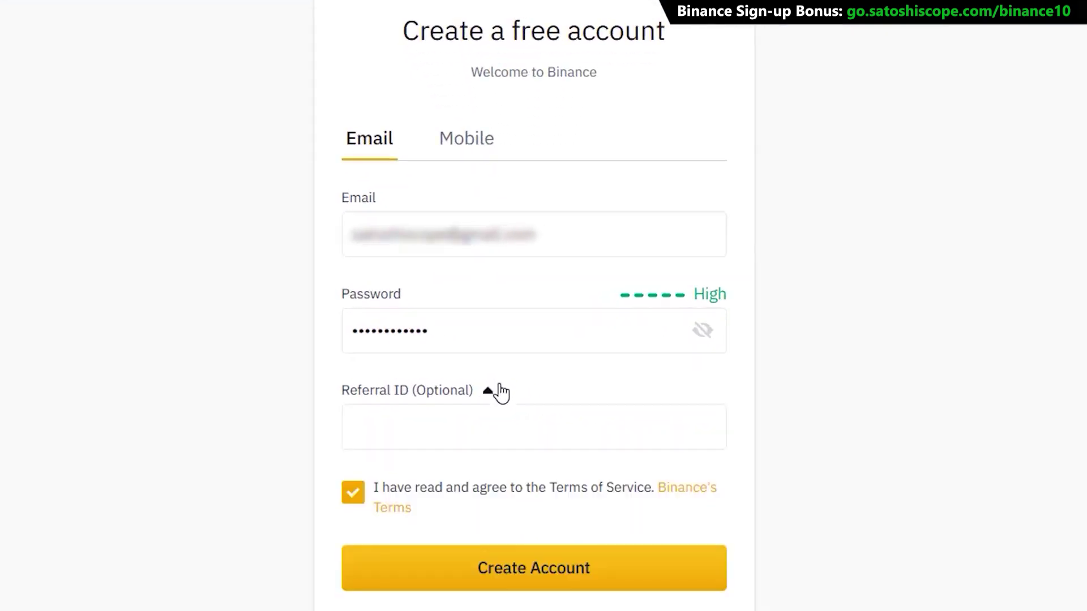
pyautogui.click(852, 403)
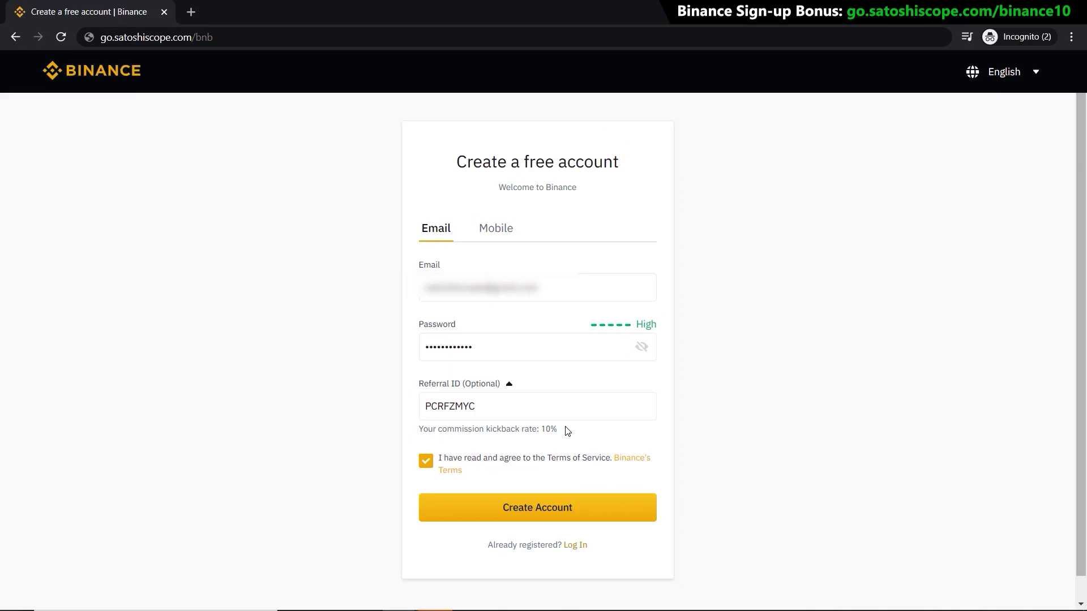
pyautogui.click(551, 512)
pyautogui.moveTo(494, 412); pyautogui.dragTo(524, 412)
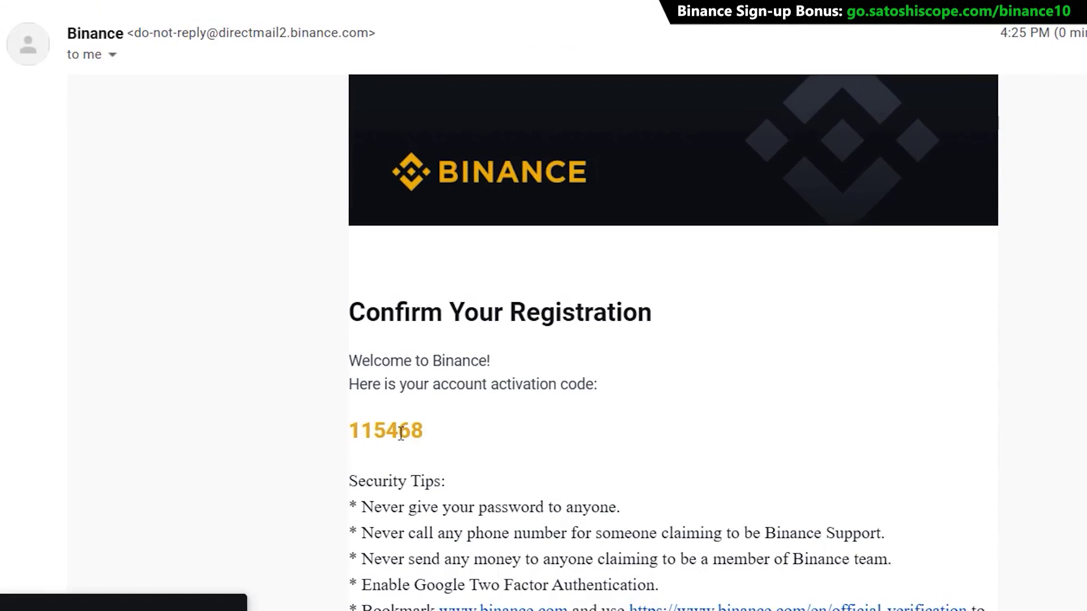
# - Copy the activation code from Gmail, paste it into Binance's verification boxes and go to the dashboard
pyautogui.moveTo(423, 431); pyautogui.dragTo(348, 432)
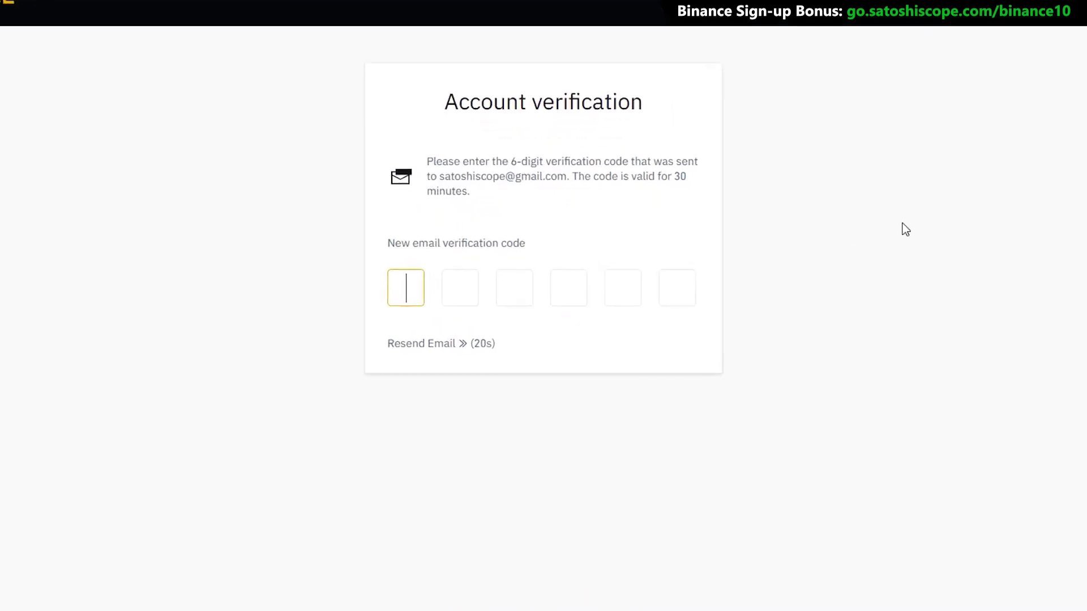
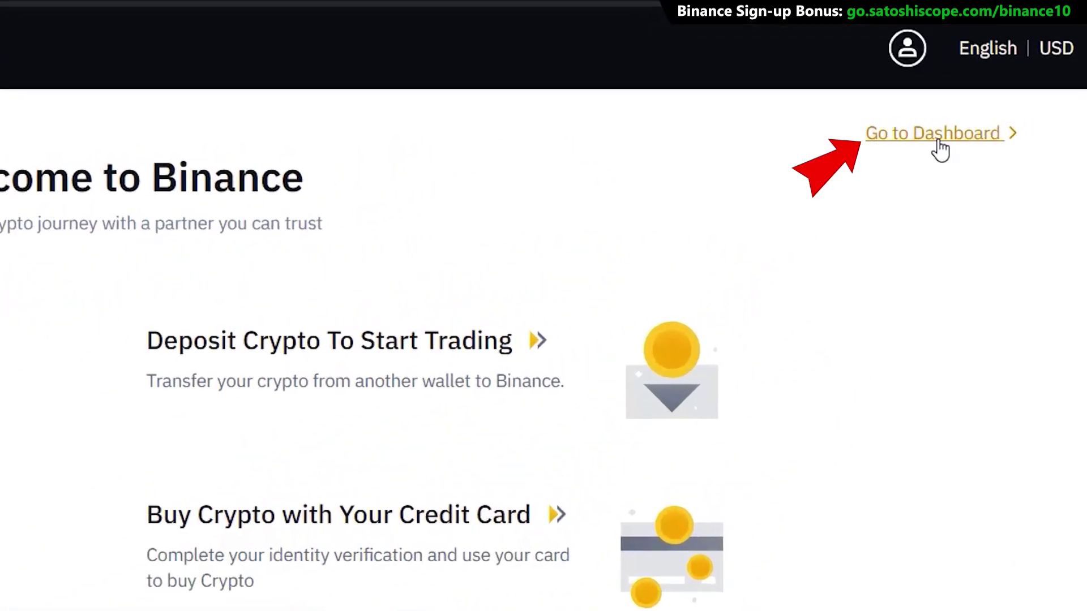
pyautogui.click(936, 141)
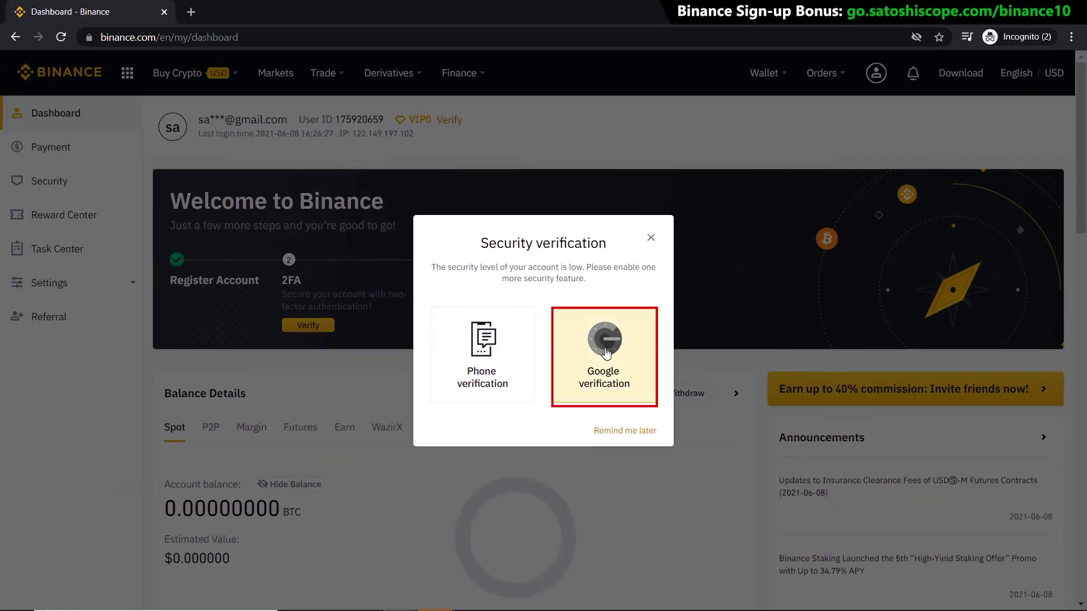
# - Choose Google verification and step through the Download App, Scan QR and Backup Key stages
pyautogui.click(643, 385)
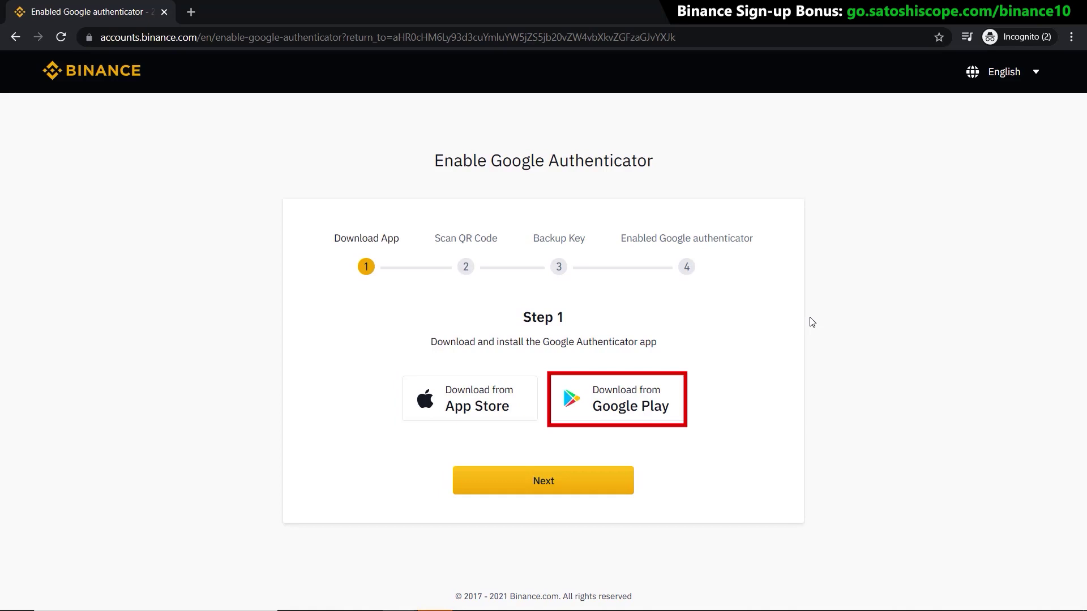
pyautogui.click(638, 409)
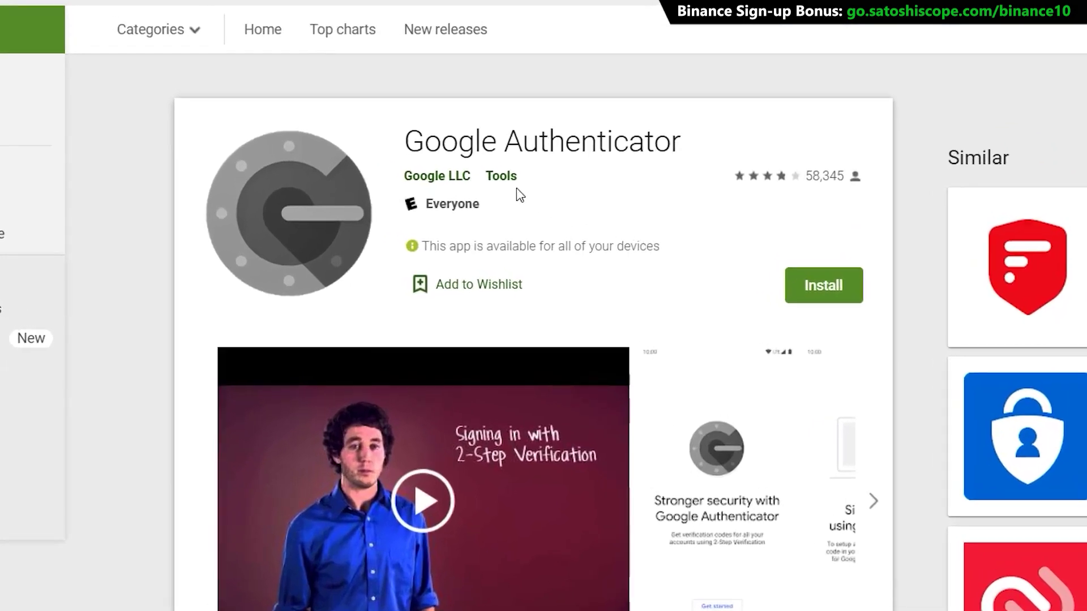
pyautogui.hotkey('ctrl', 'w')
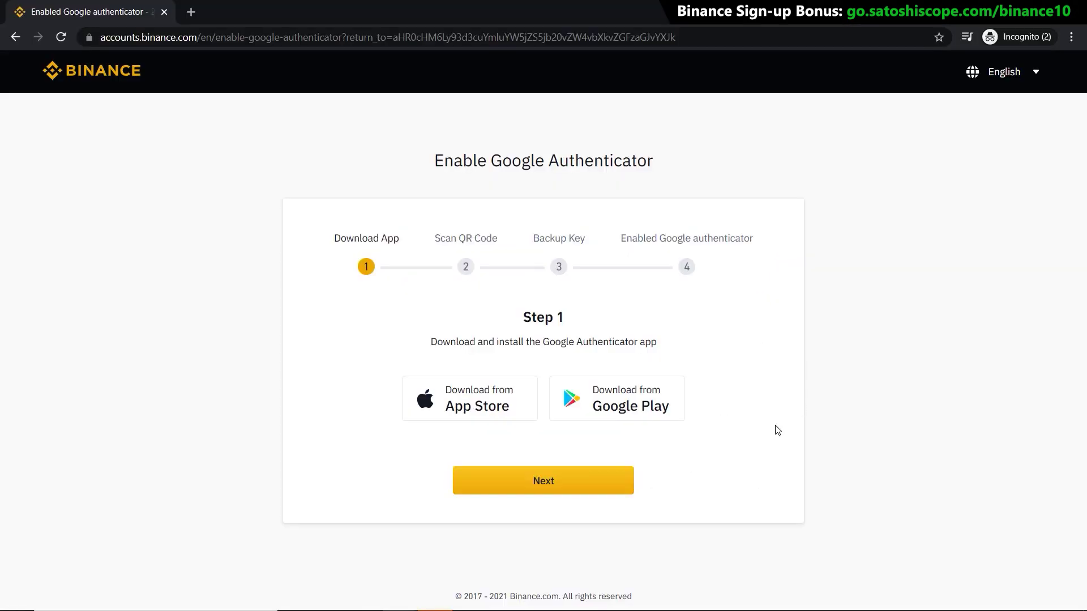
pyautogui.click(578, 483)
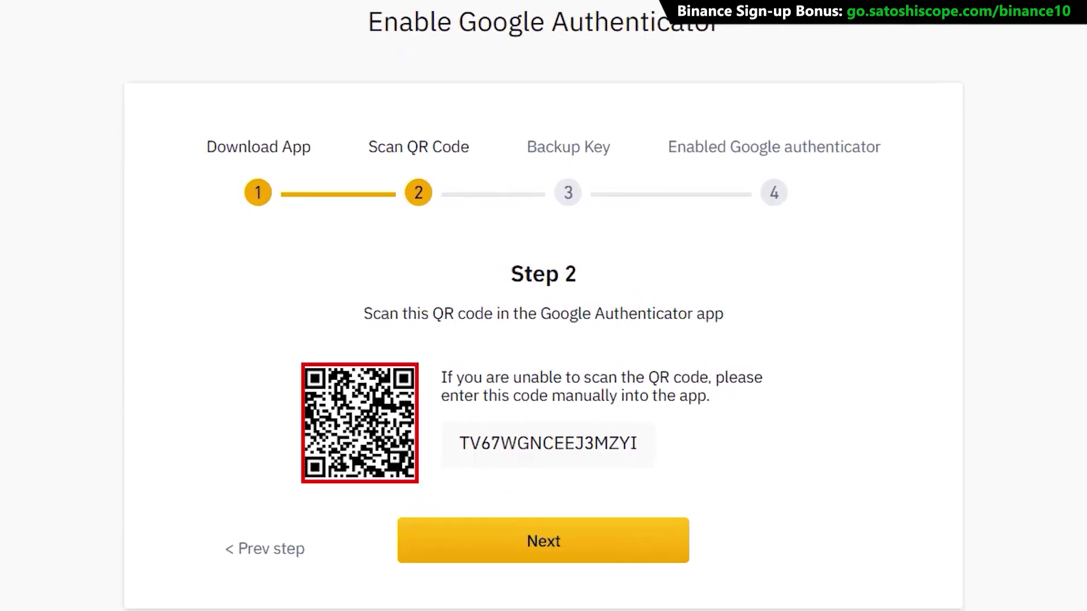
pyautogui.click(542, 541)
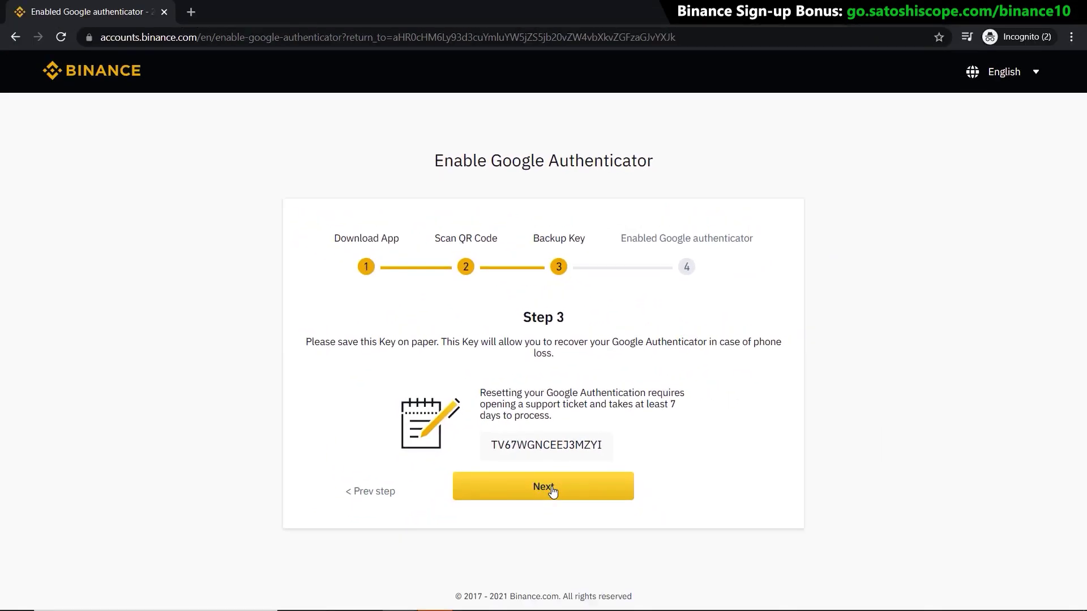
pyautogui.click(559, 552)
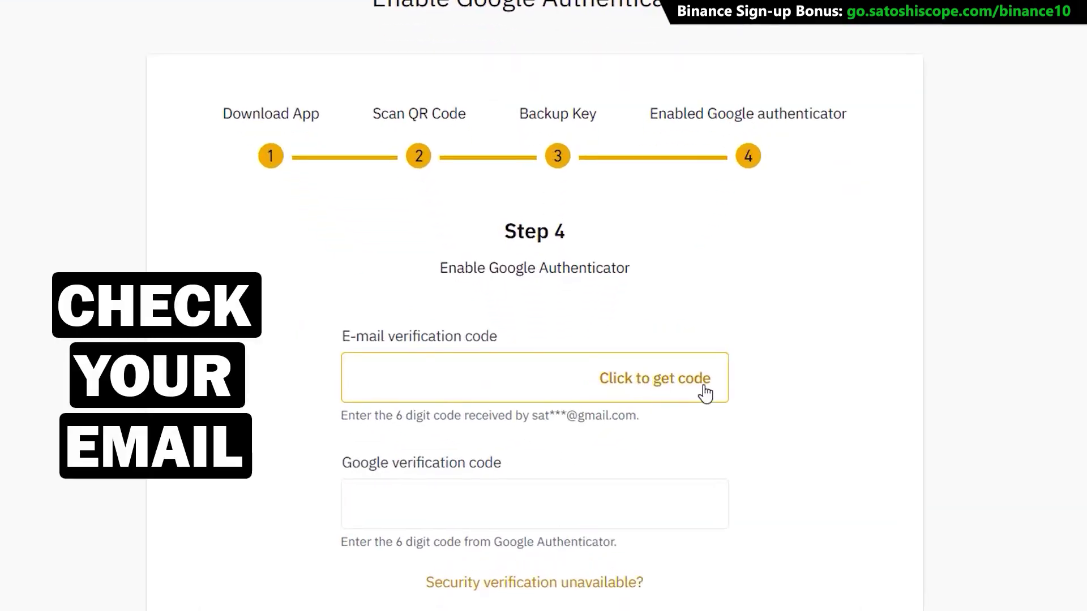
# - Enter the e-mail and Google Authenticator verification codes and submit to enable 2FA
pyautogui.click(654, 378)
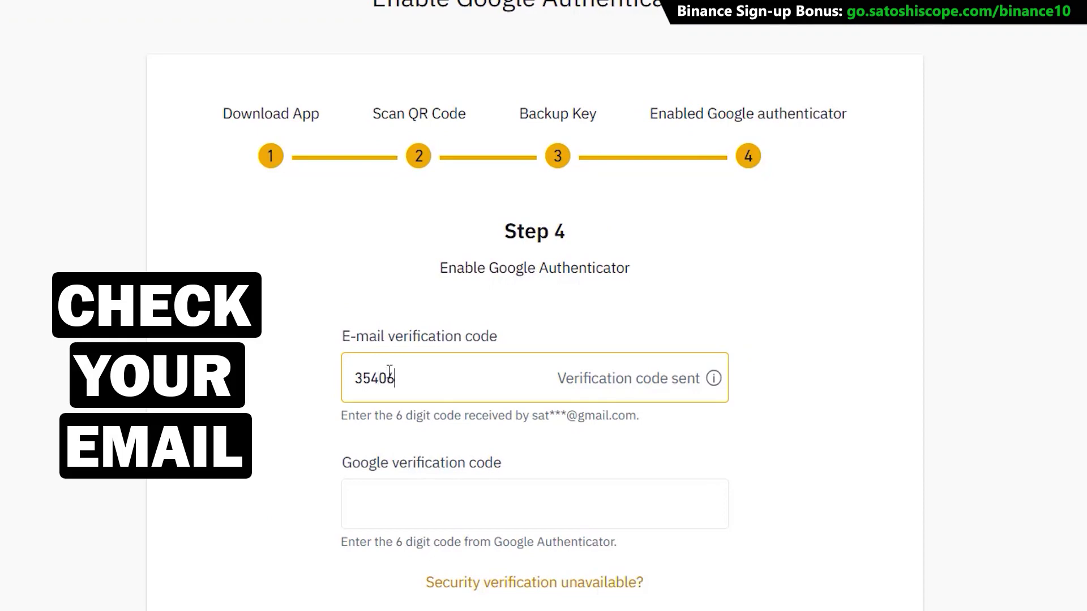
pyautogui.press('Tab')
pyautogui.scroll(-1, 553, 587)
pyautogui.click(578, 565)
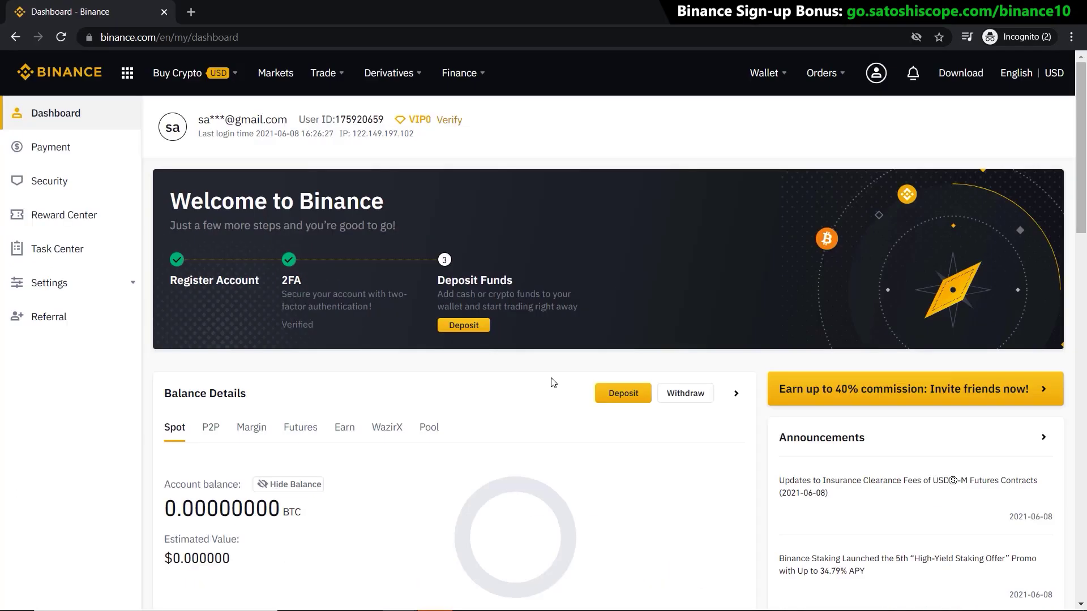
# - Look over the dashboard, then go to Security in the left sidebar
pyautogui.scroll(-3, 762, 562)
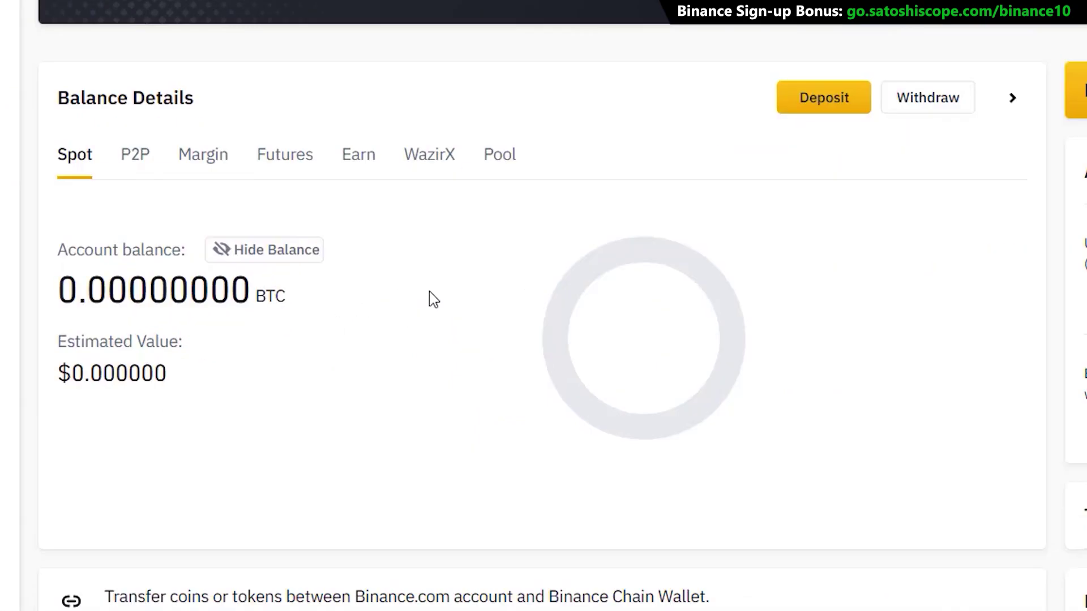
pyautogui.scroll(4, 192, 145)
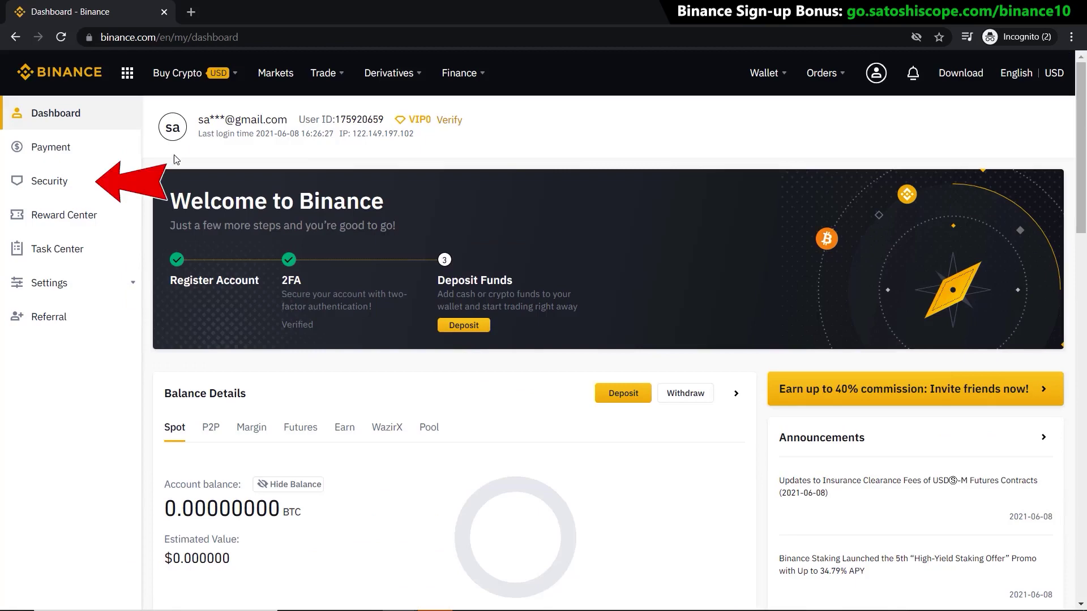
pyautogui.click(58, 189)
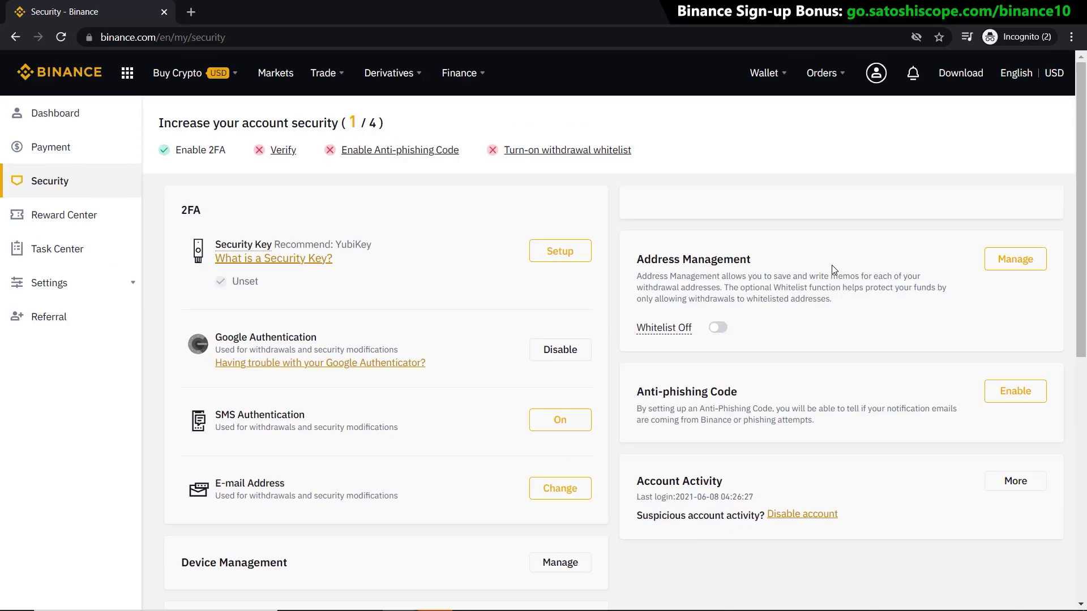
# - Toggle the withdrawal address whitelist and type a new anti-phishing code, fixing its spacing
pyautogui.click(714, 329)
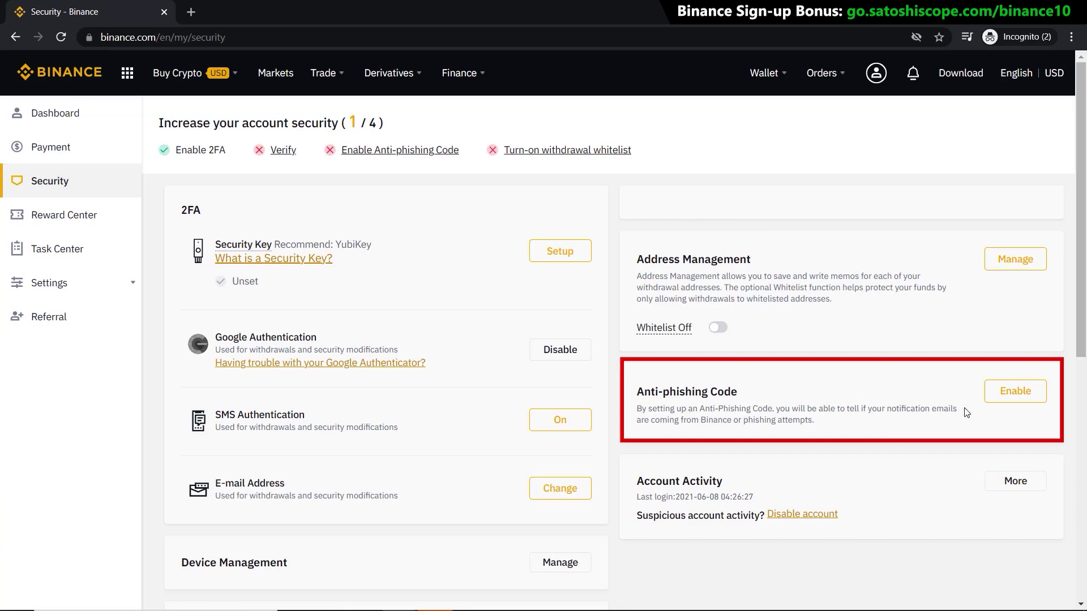
pyautogui.click(1011, 400)
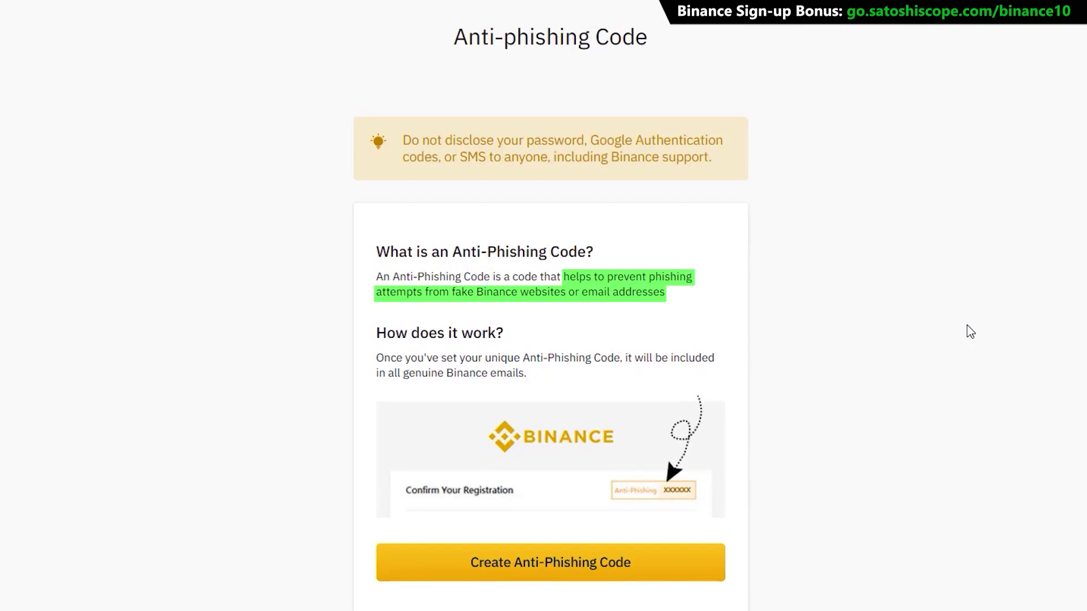
pyautogui.click(573, 562)
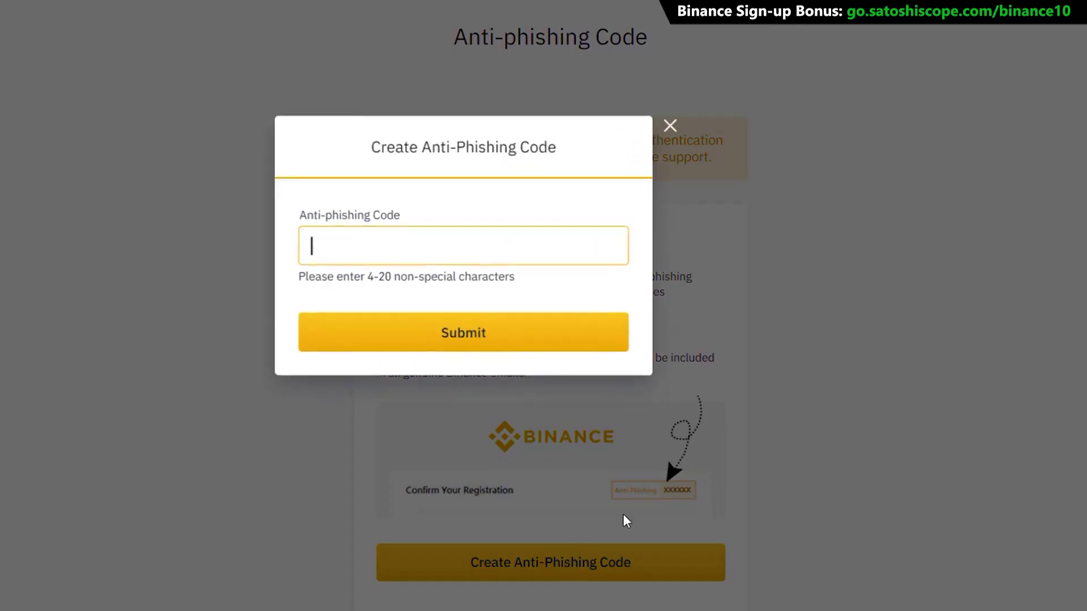
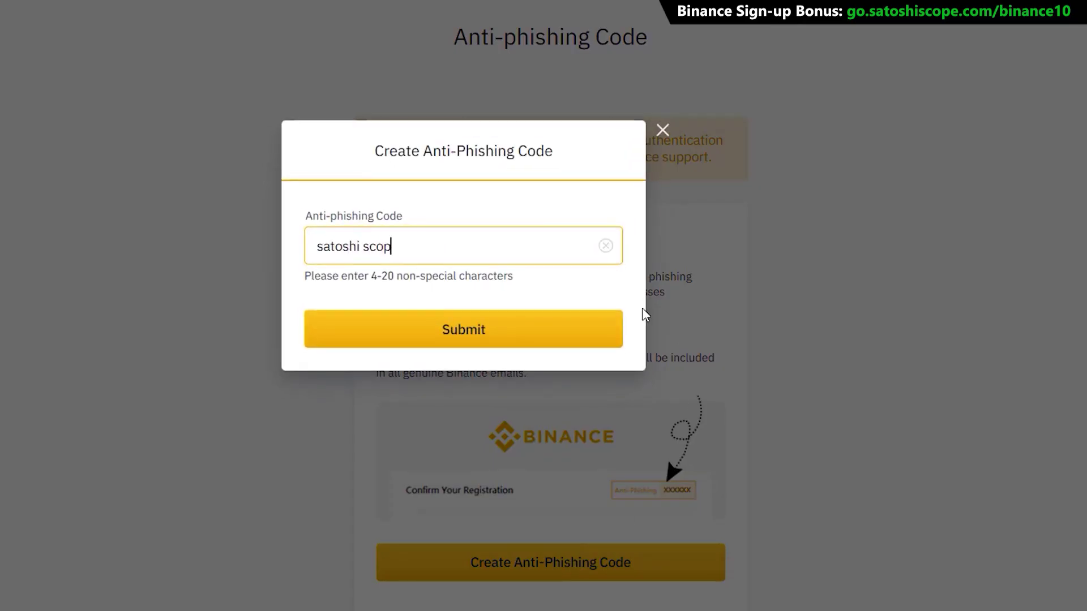
pyautogui.click(361, 246)
pyautogui.press('BackSpace')
pyautogui.click(466, 237)
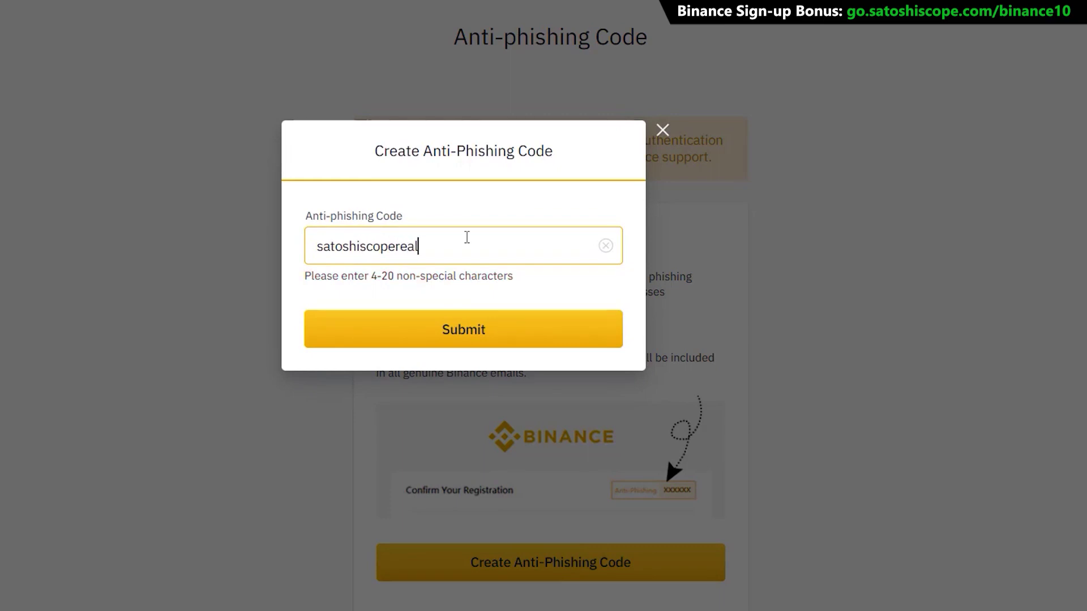
# - Submit the anti-phishing code with the authenticator code, then start identity verification from Security
pyautogui.click(485, 340)
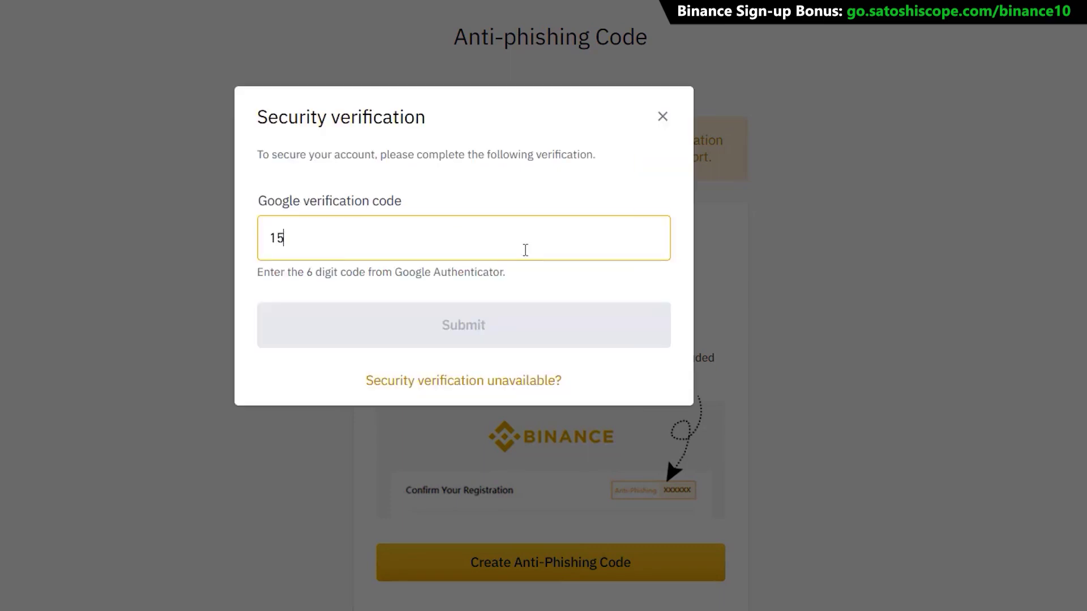
pyautogui.click(489, 331)
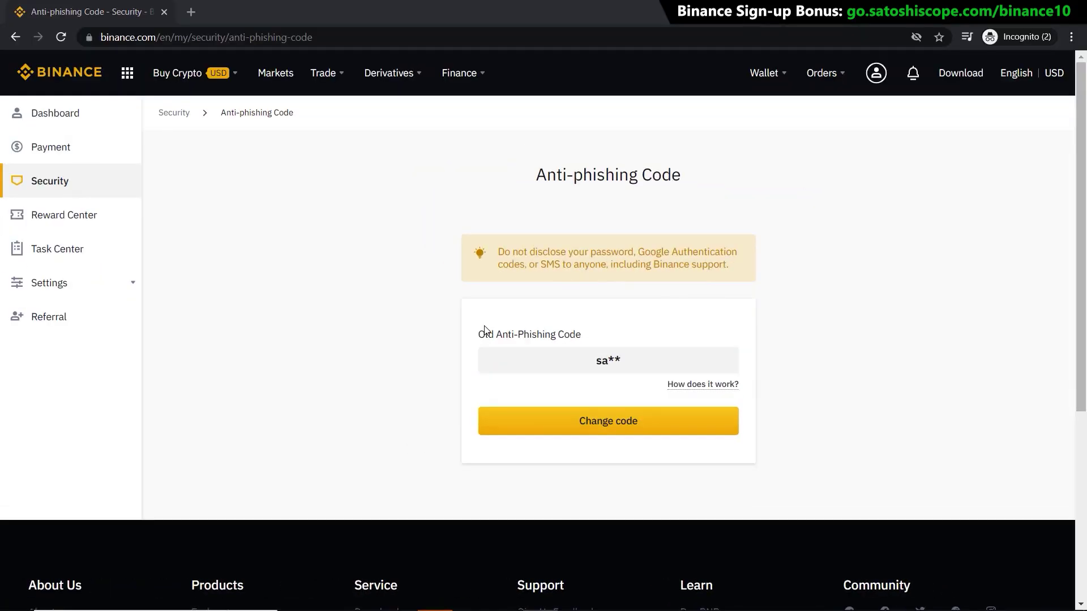
pyautogui.click(59, 188)
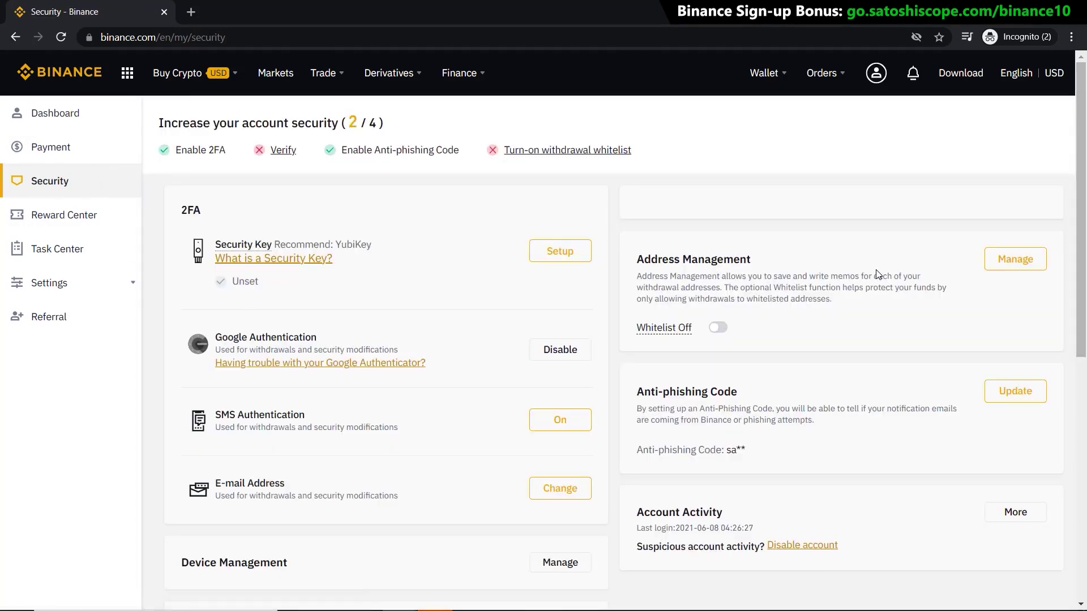
pyautogui.click(281, 151)
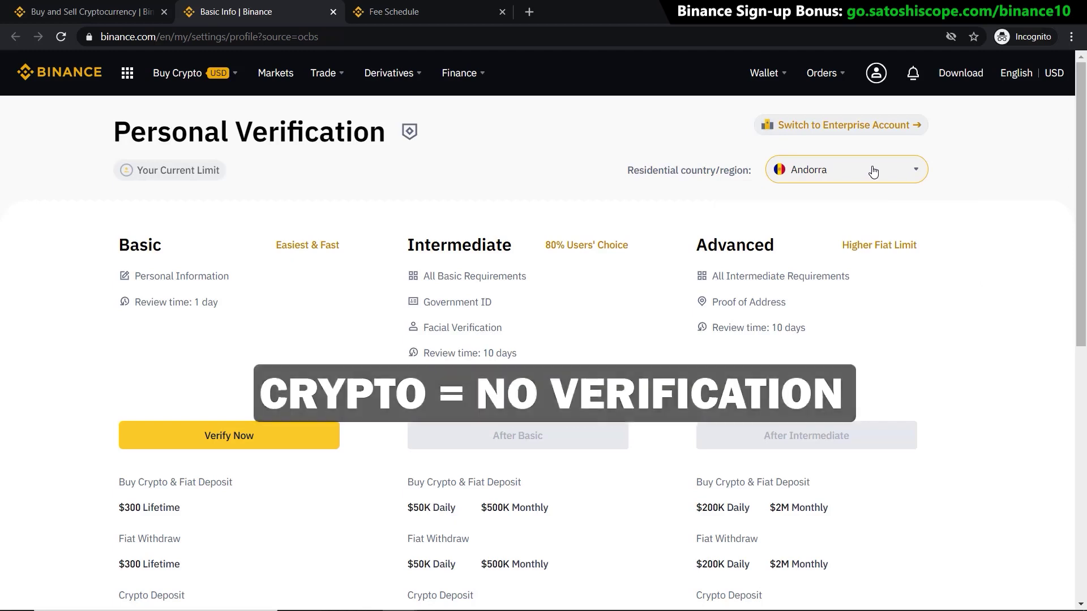
# - Complete Basic verification with Thailand as the residential country
pyautogui.click(873, 172)
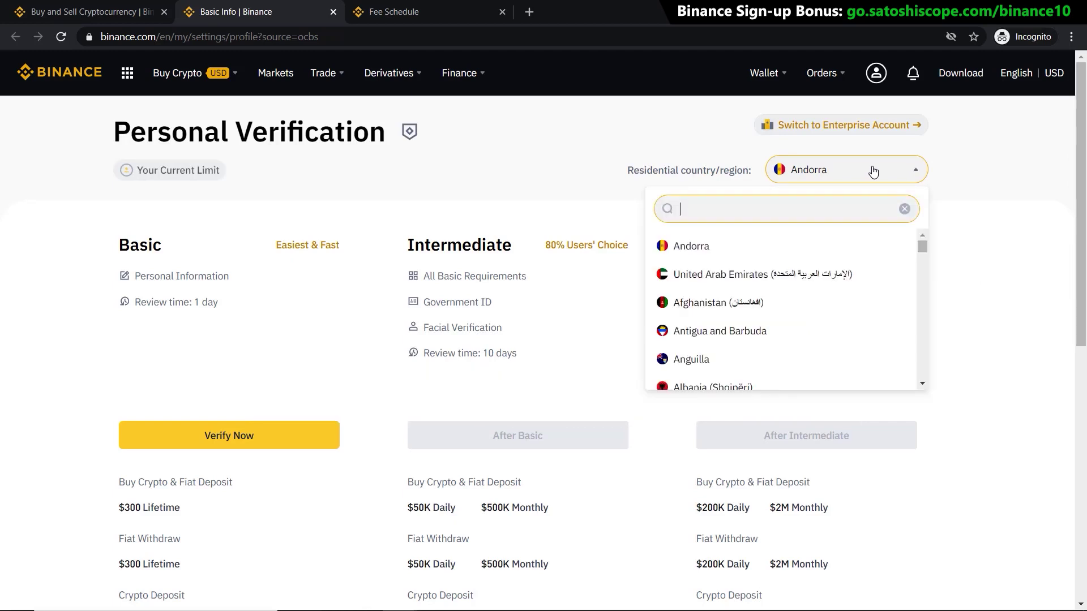
pyautogui.write('tha')
pyautogui.click(702, 246)
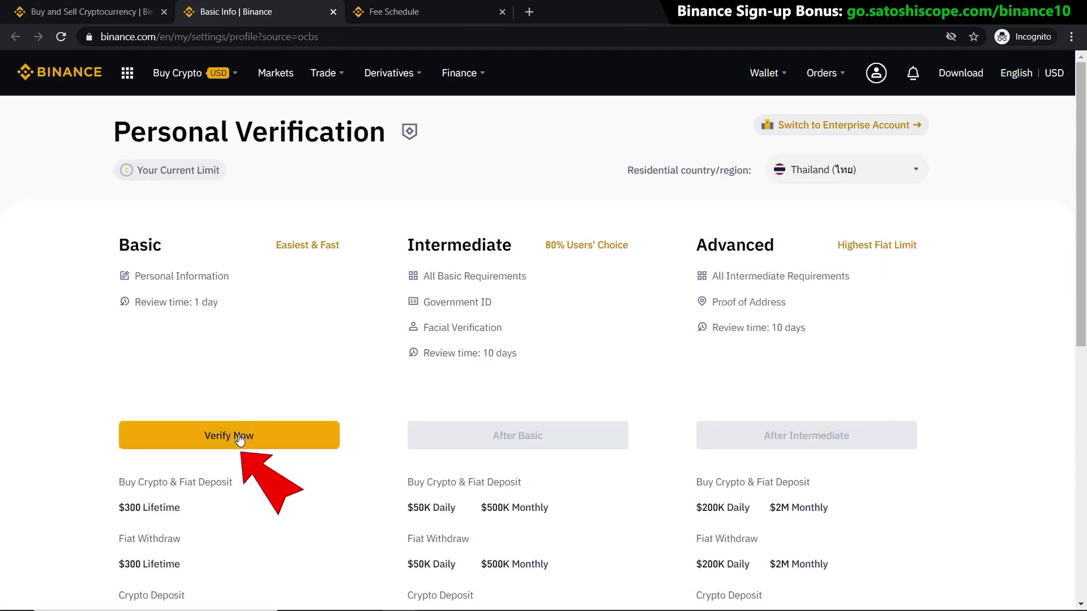
pyautogui.click(239, 440)
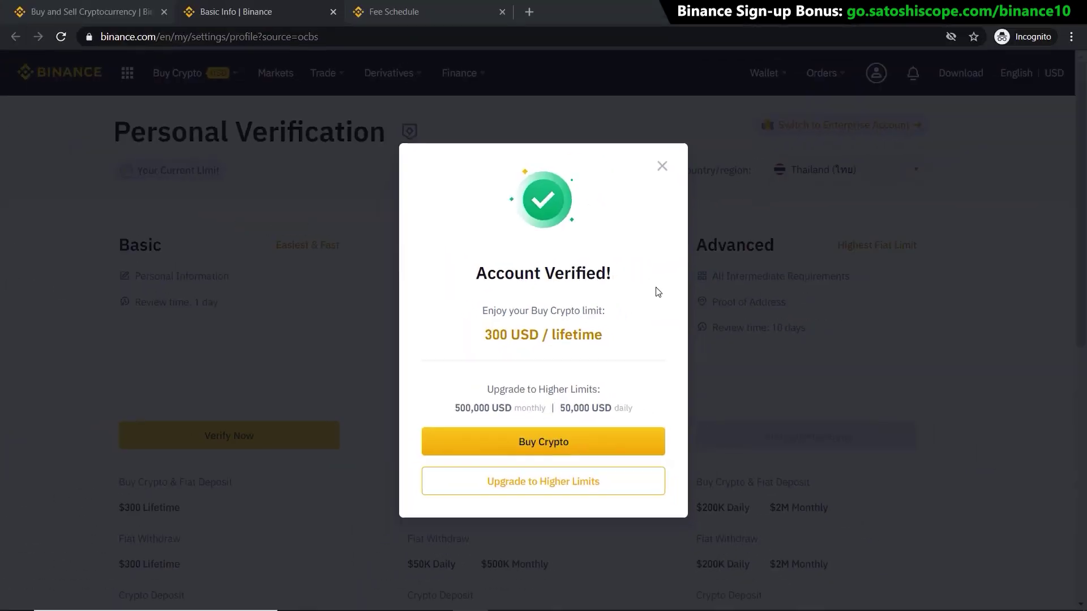
pyautogui.click(661, 166)
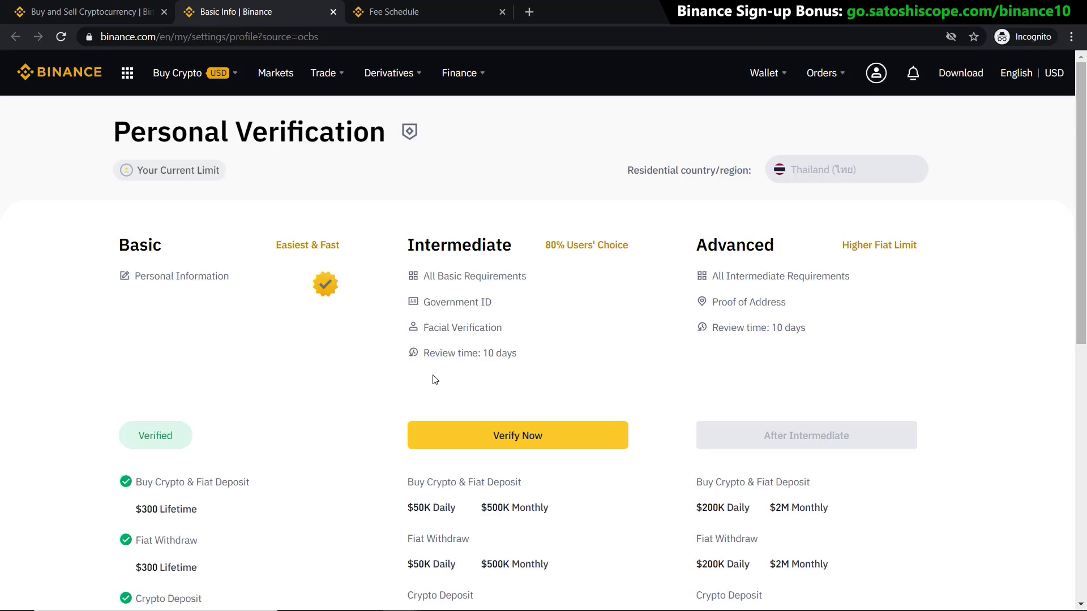
# - Start Intermediate verification using a passport and continue through document and face steps
pyautogui.scroll(-1, 339, 417)
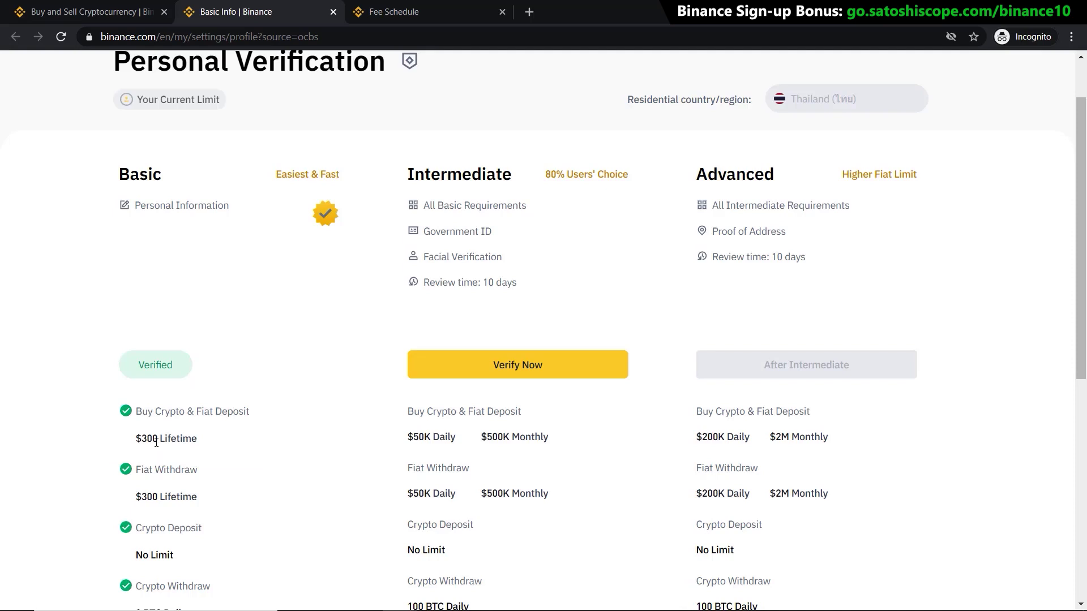
pyautogui.click(553, 366)
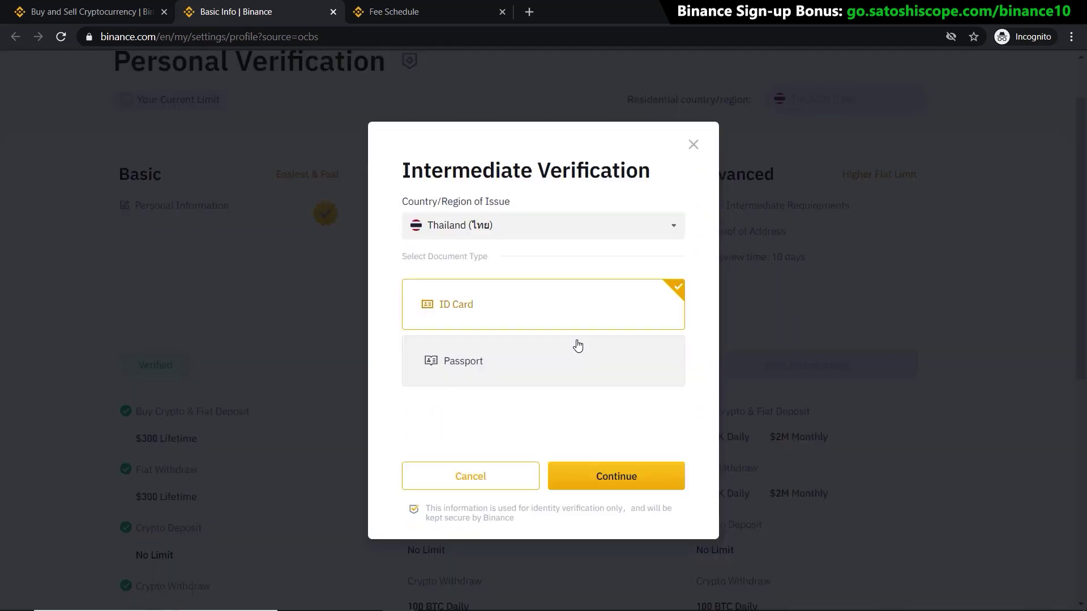
pyautogui.click(497, 357)
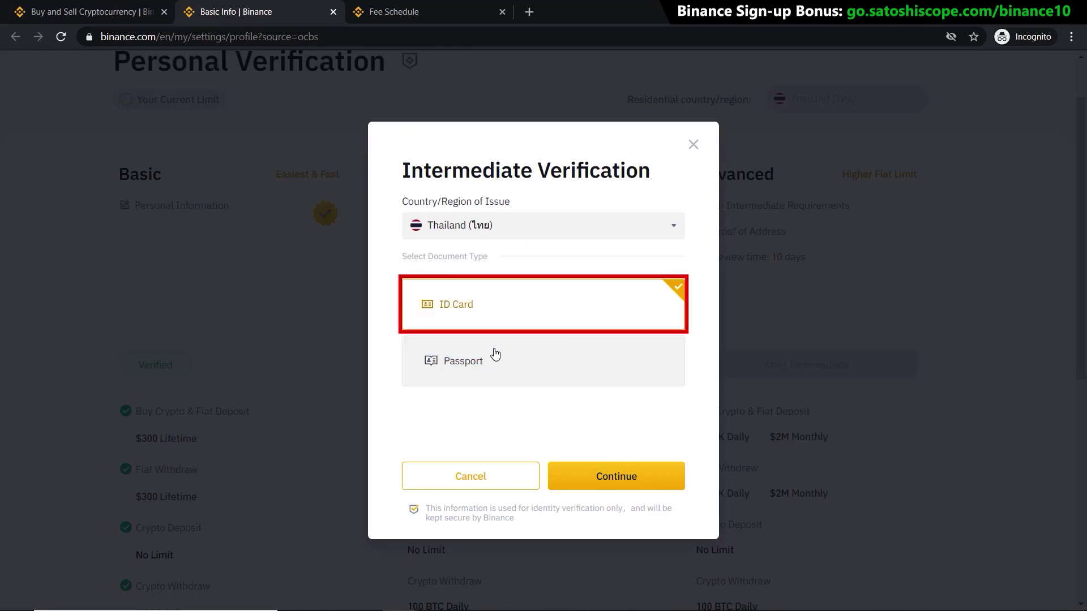
pyautogui.click(609, 481)
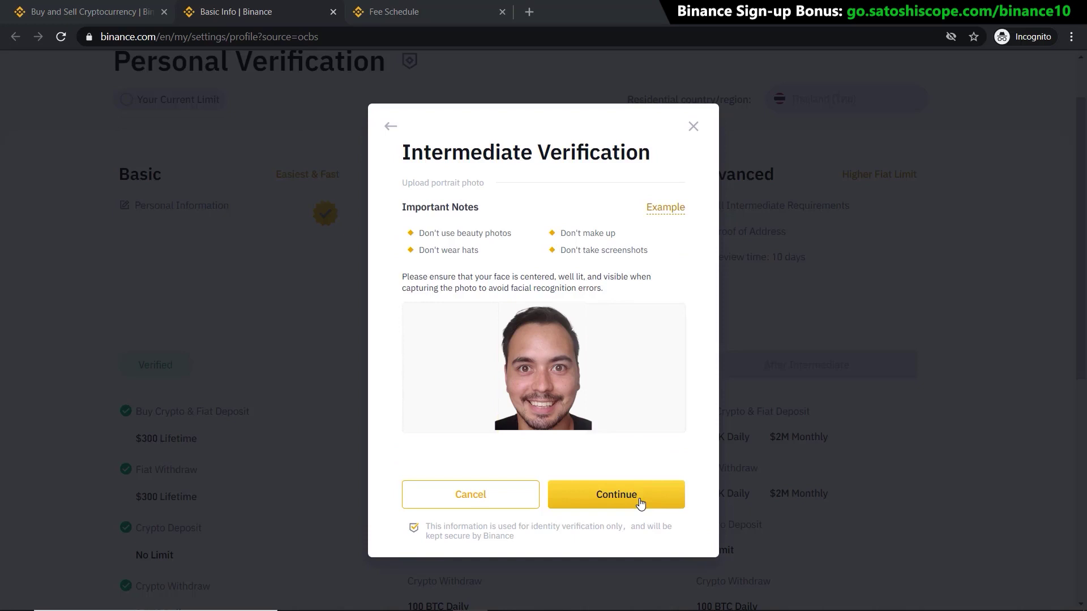
pyautogui.click(640, 503)
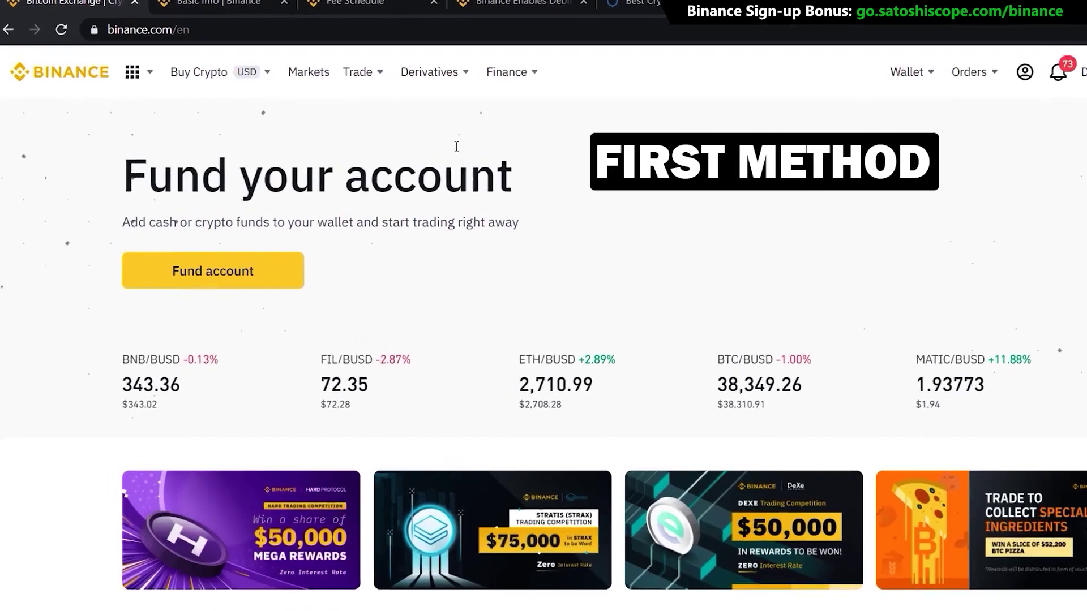
# - Open the Credit/Debit Card purchase page from the Buy Crypto menu
pyautogui.moveTo(194, 88)
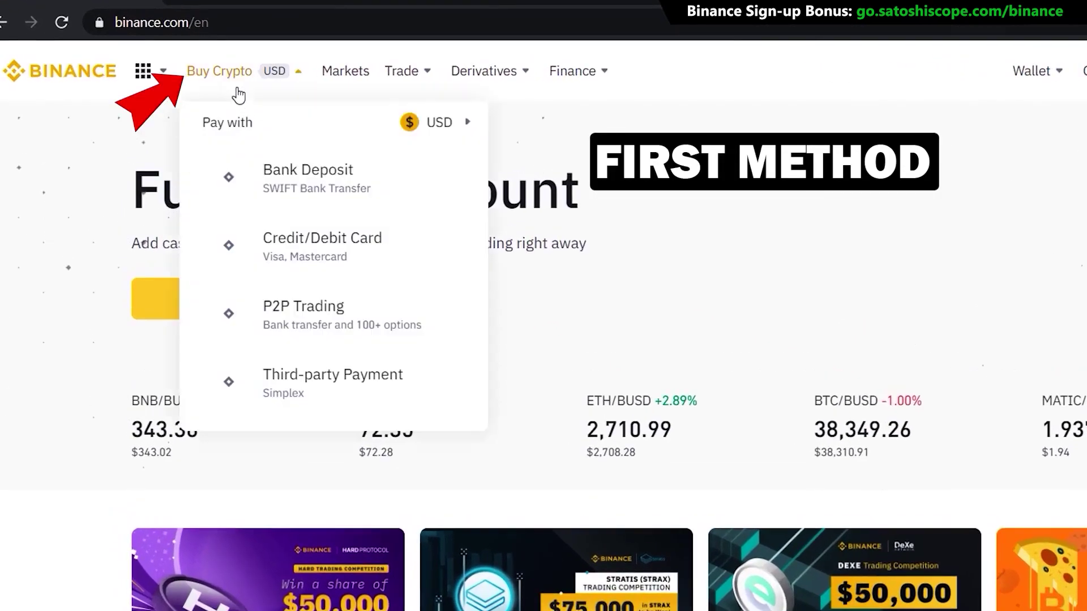
pyautogui.click(331, 252)
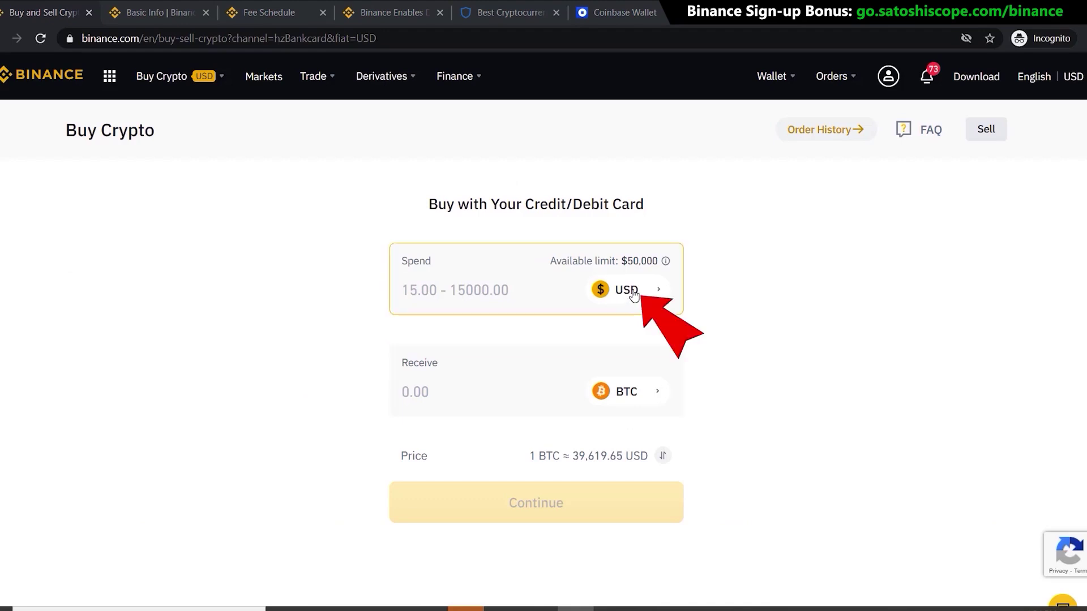
# - Try AUD as the spend currency, then search for USD and switch back to it
pyautogui.click(630, 292)
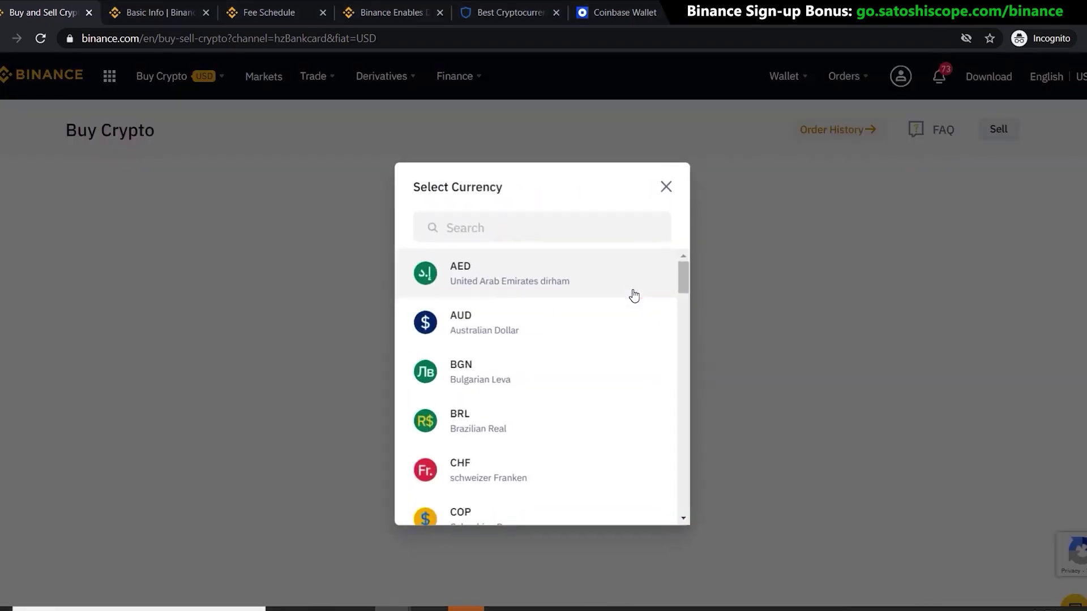
pyautogui.click(579, 330)
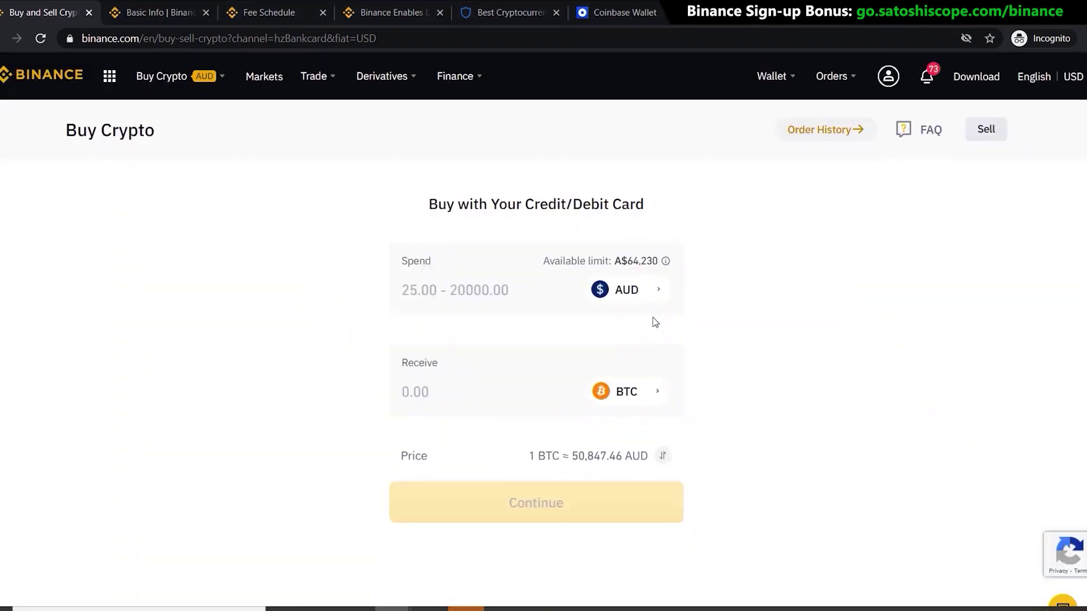
pyautogui.click(631, 297)
pyautogui.click(531, 234)
pyautogui.write('USD')
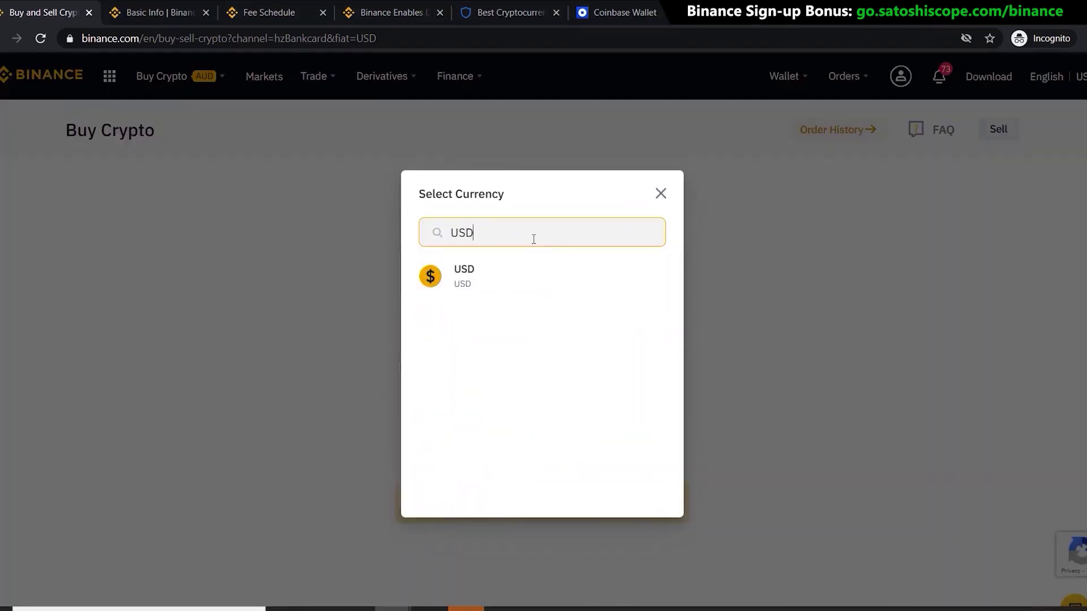
pyautogui.click(506, 277)
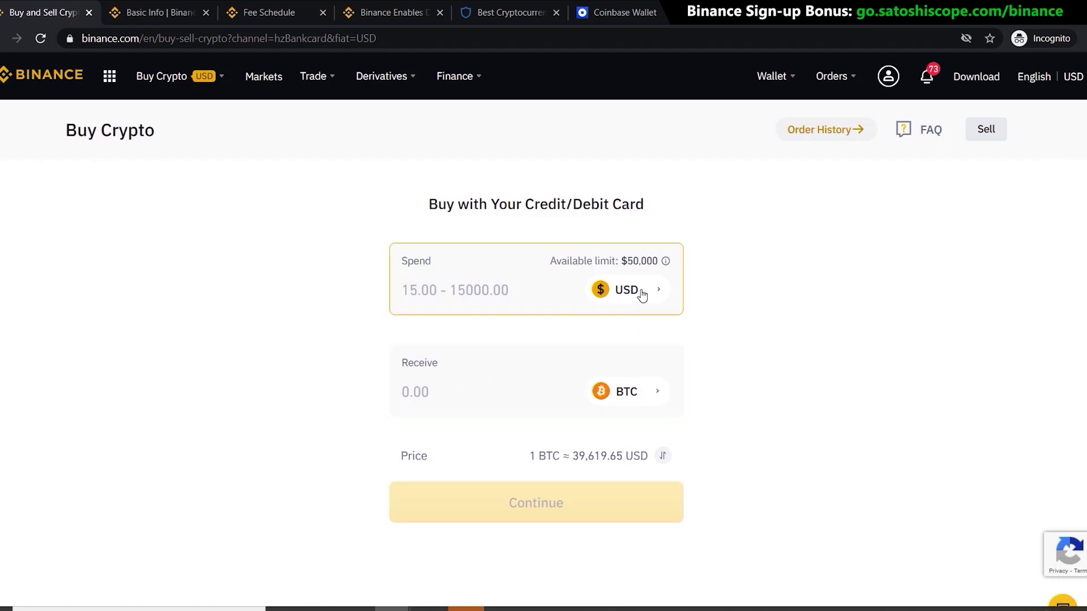
# - Enter 100 USD to spend, change Receive to 0.003 BTC (118.86 USD), and continue to card payment
pyautogui.click(460, 291)
pyautogui.write('100')
pyautogui.click(768, 345)
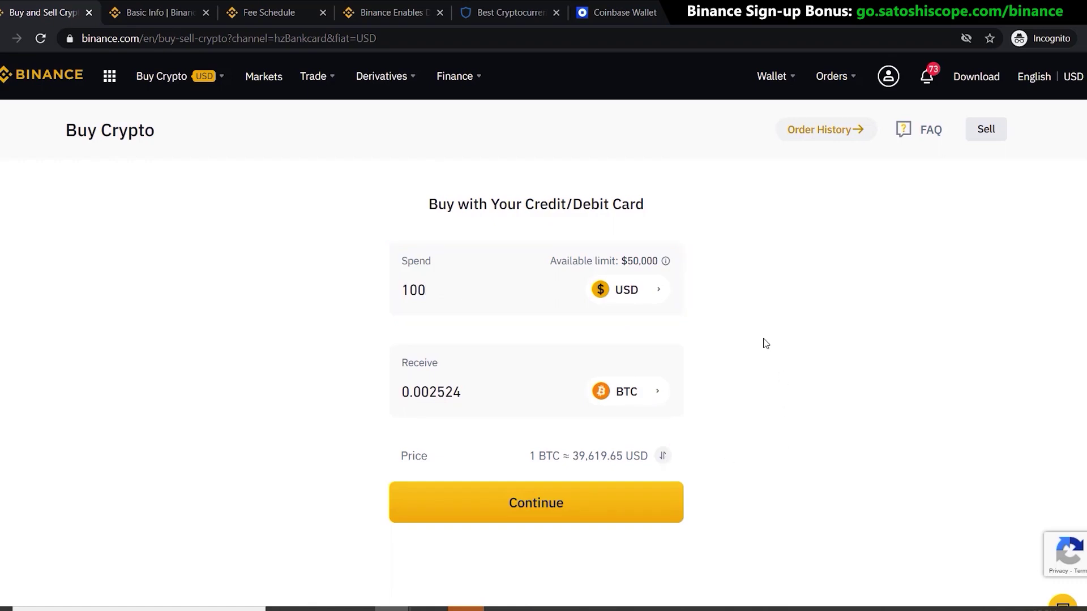
pyautogui.moveTo(461, 392); pyautogui.dragTo(429, 392)
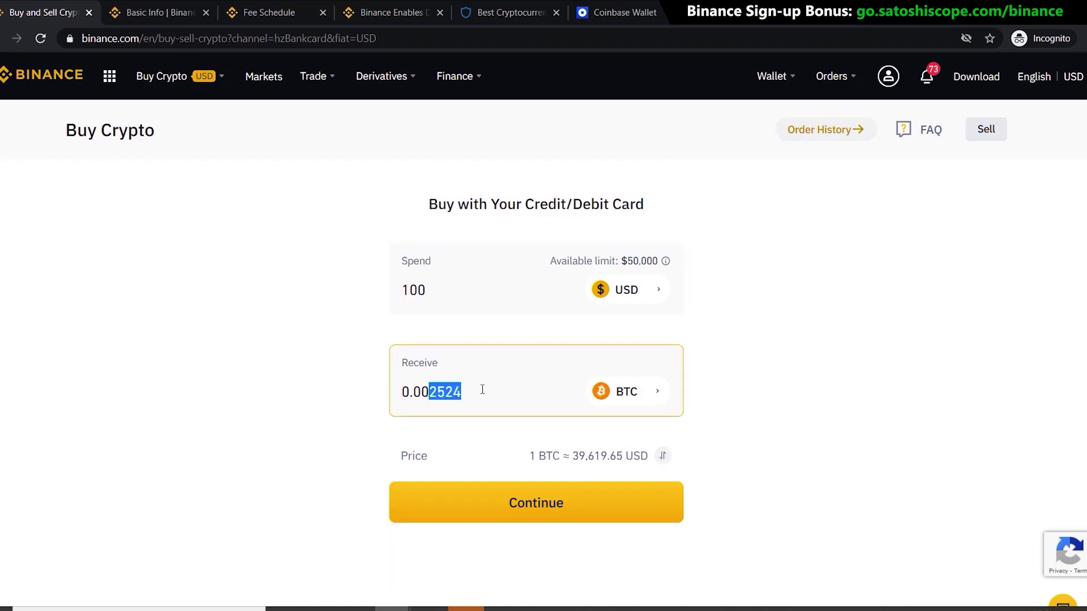
pyautogui.write('3')
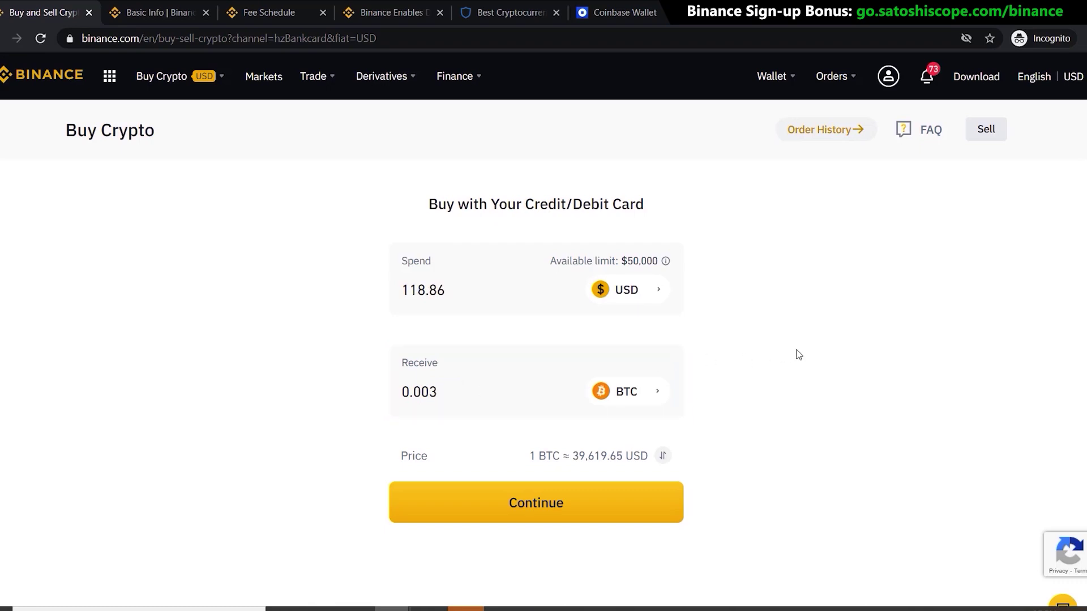
pyautogui.click(417, 309)
pyautogui.click(591, 514)
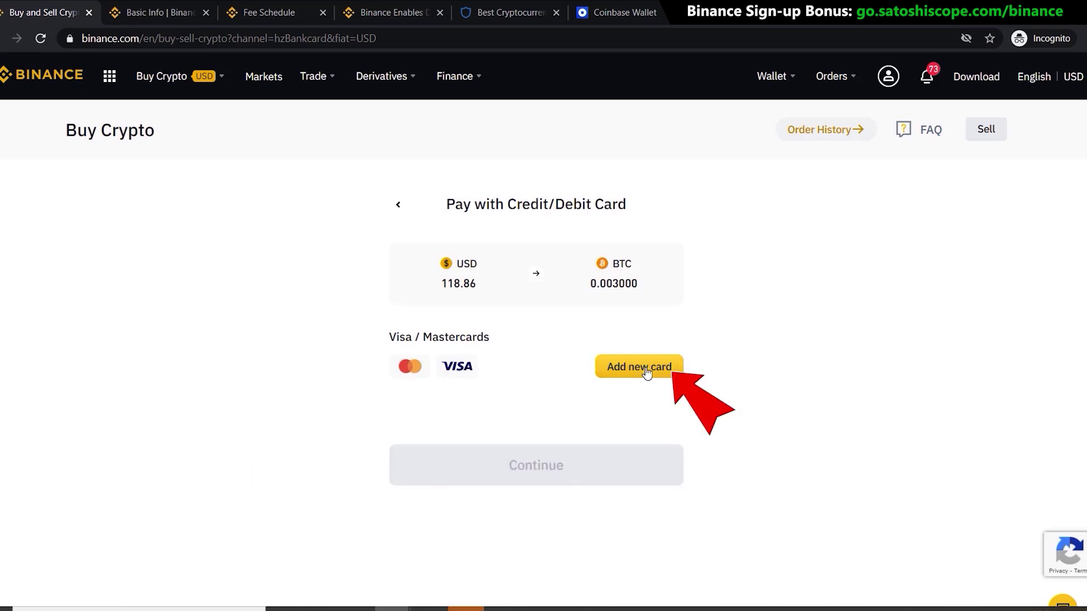
# - Add a new Visa card and reach Confirm Order for 0.003 BTC totalling 122.33 USD
pyautogui.click(647, 373)
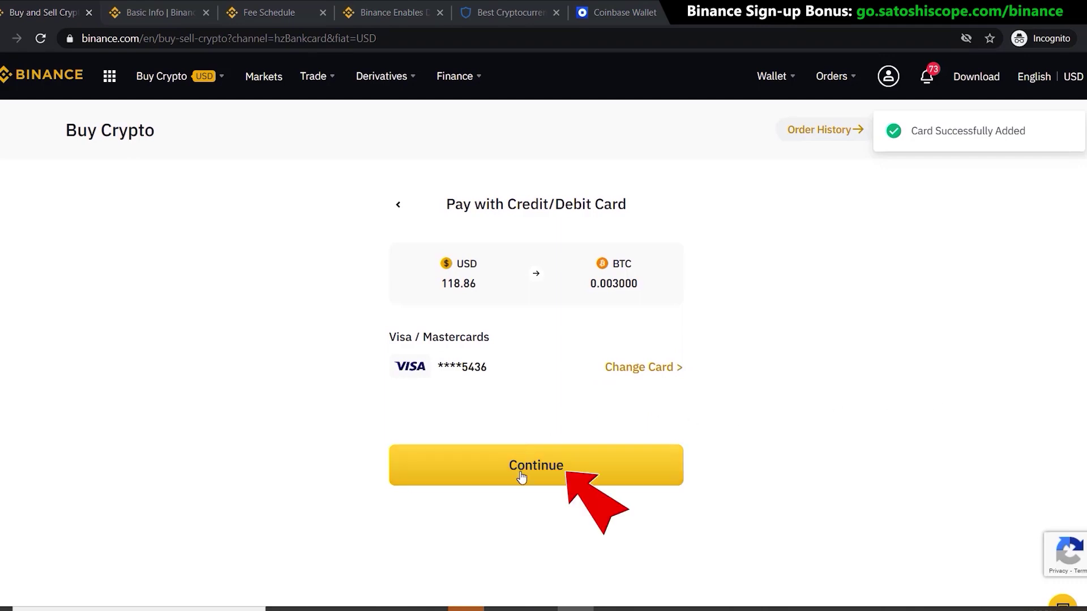
pyautogui.click(521, 477)
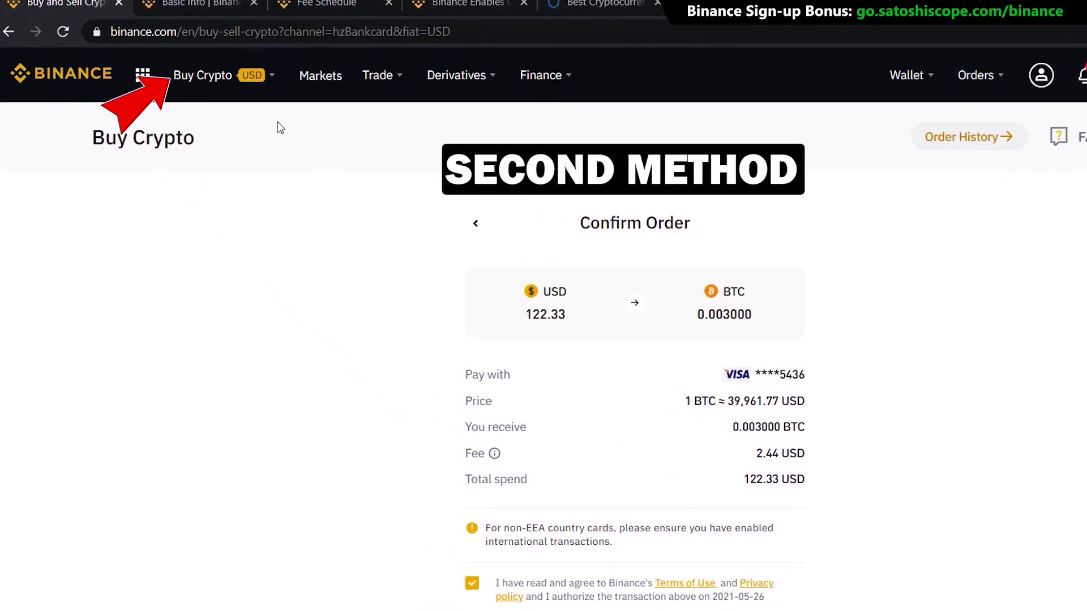
# - Start a bank deposit from the Wallet menu, pick AUD as deposit currency, and view the fee schedule
pyautogui.moveTo(234, 89)
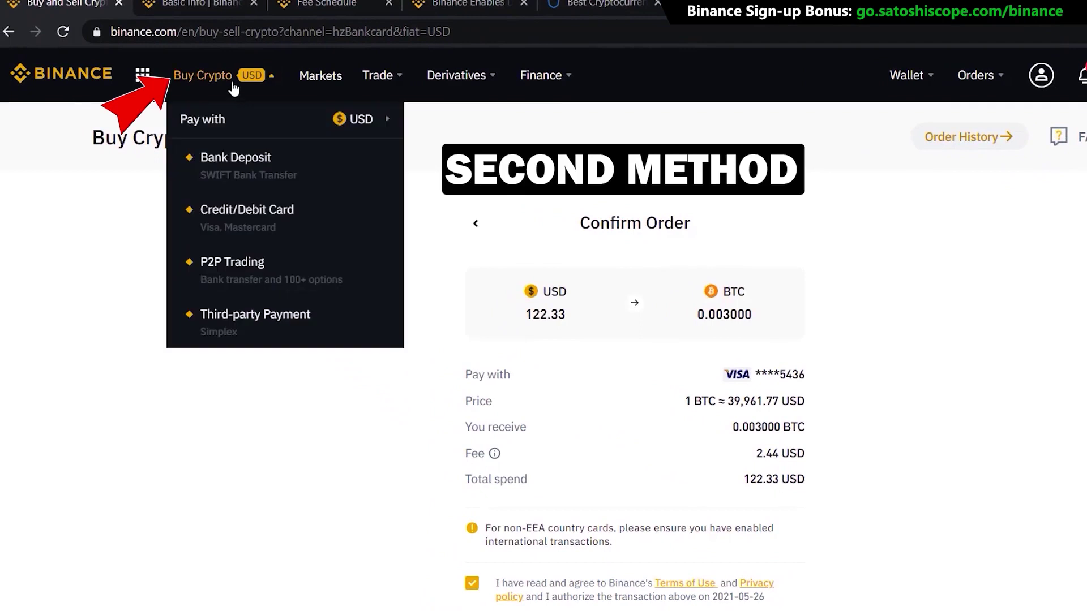
pyautogui.click(249, 170)
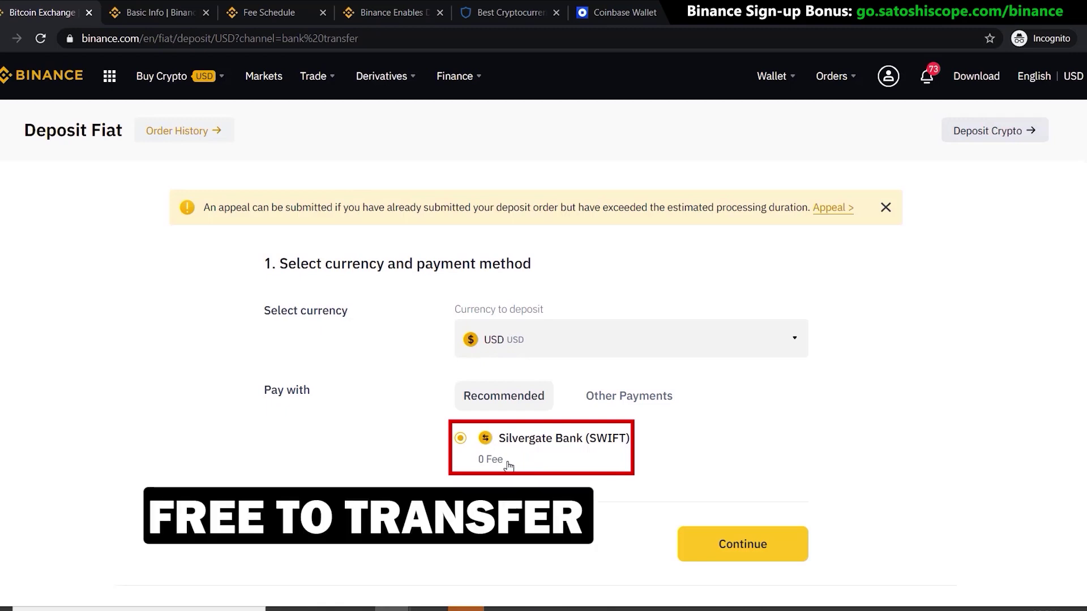
pyautogui.click(528, 338)
pyautogui.click(472, 305)
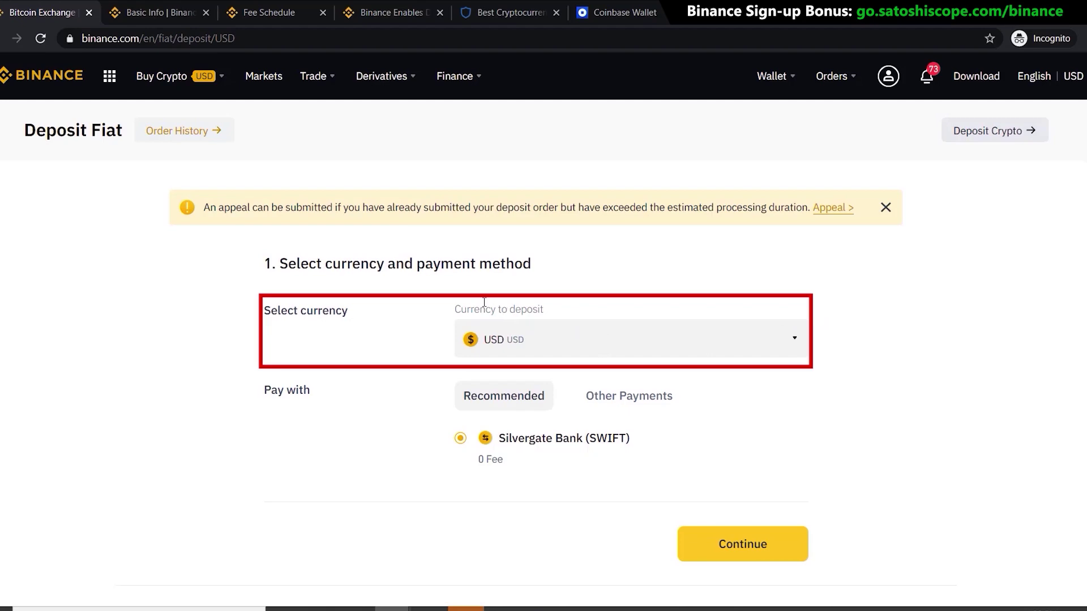
pyautogui.click(269, 12)
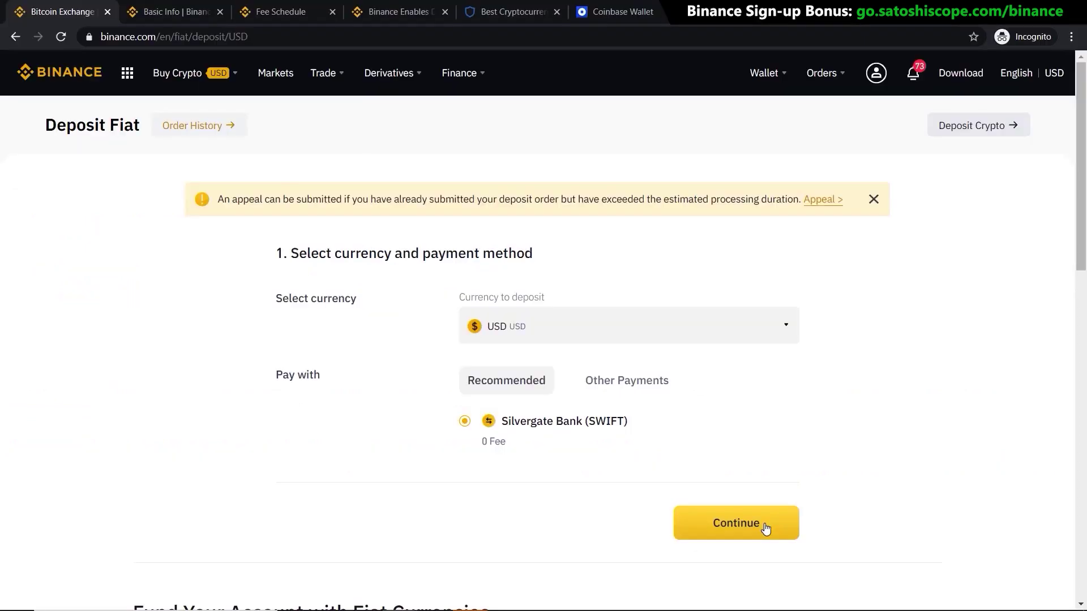
# - Enter a 1000 USD deposit amount and acknowledge the notes to reveal the bank details
pyautogui.click(765, 528)
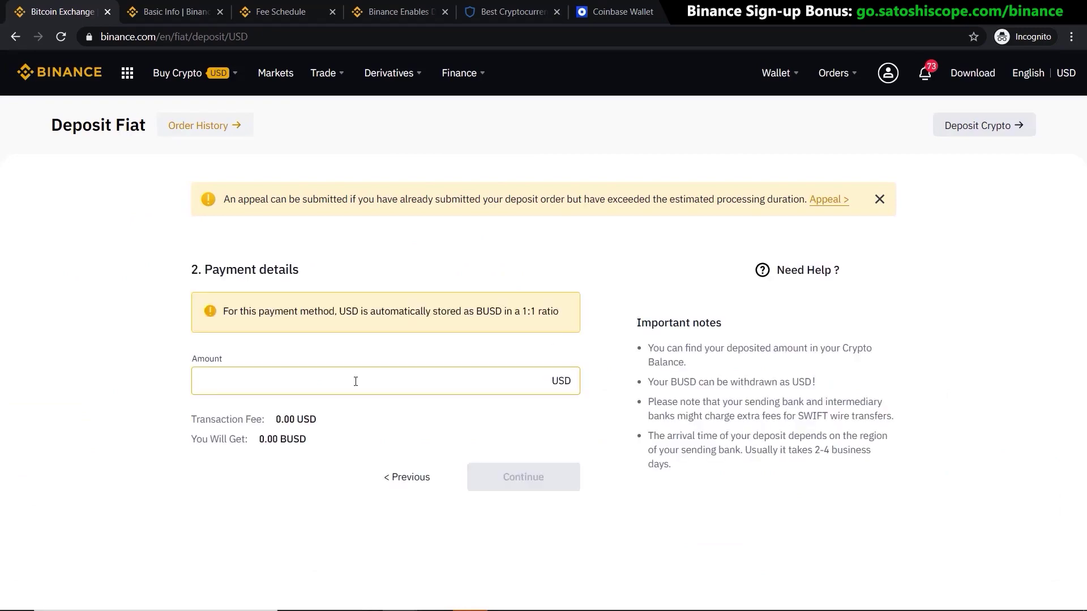
pyautogui.write('1000')
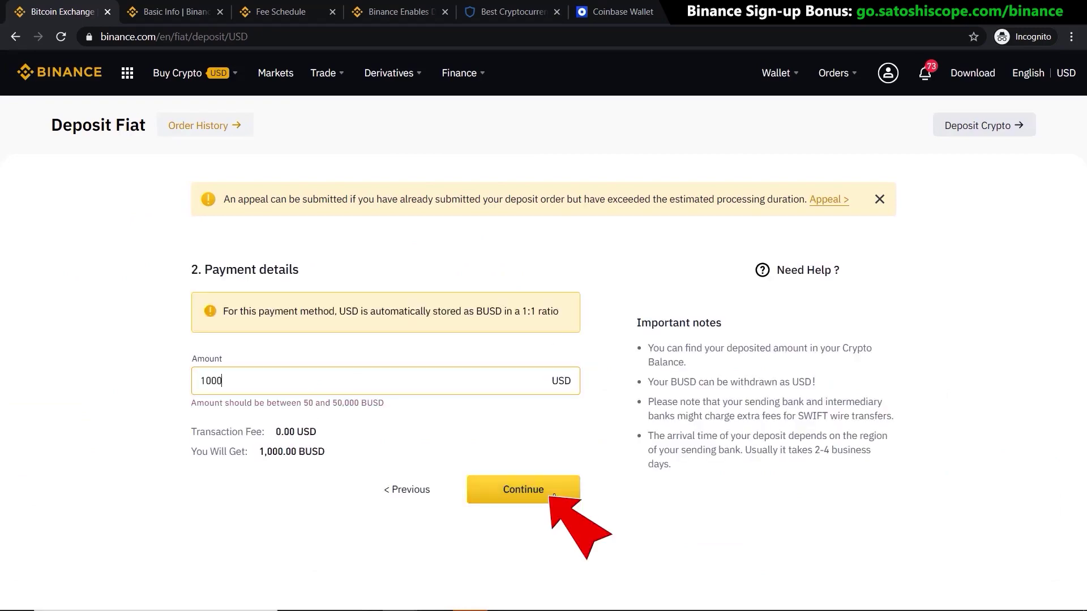
pyautogui.click(554, 496)
pyautogui.click(603, 443)
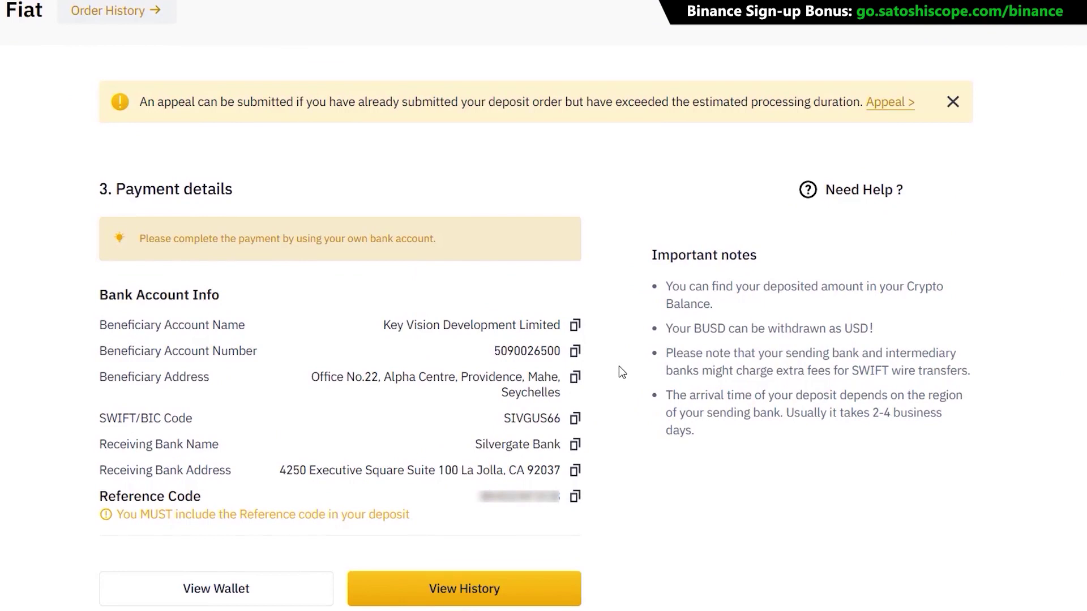
# - Copy the beneficiary account name, account number, address and deposit reference code
pyautogui.click(574, 324)
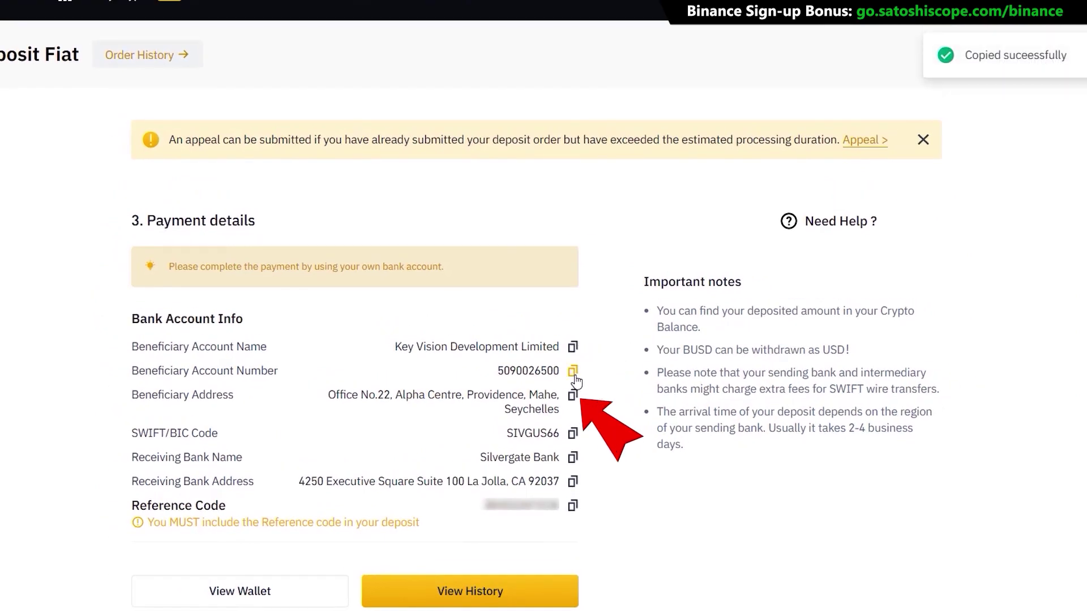
pyautogui.click(572, 371)
pyautogui.click(572, 396)
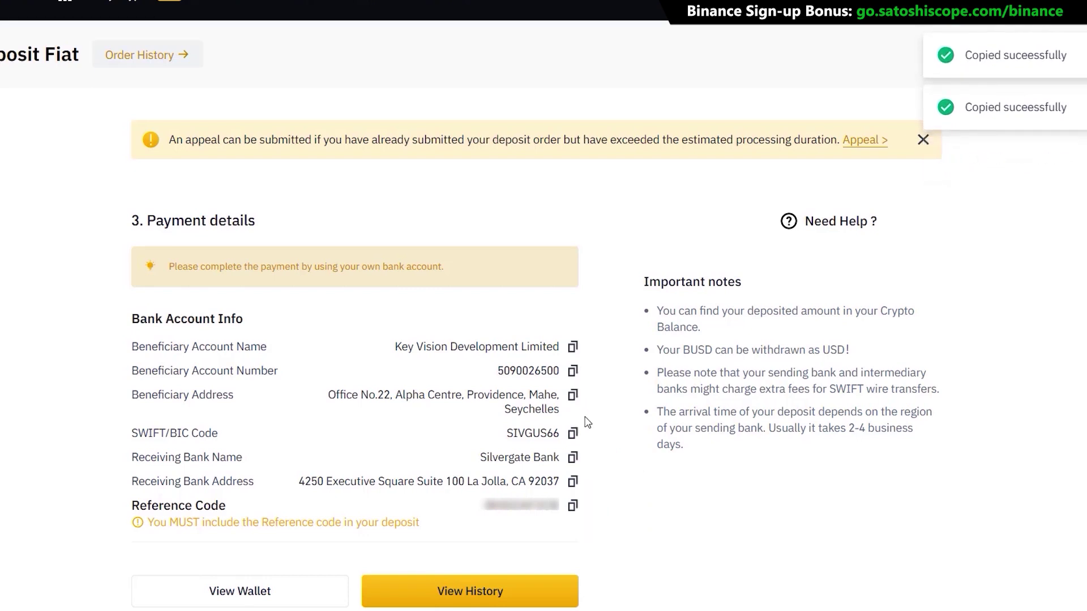
pyautogui.click(573, 506)
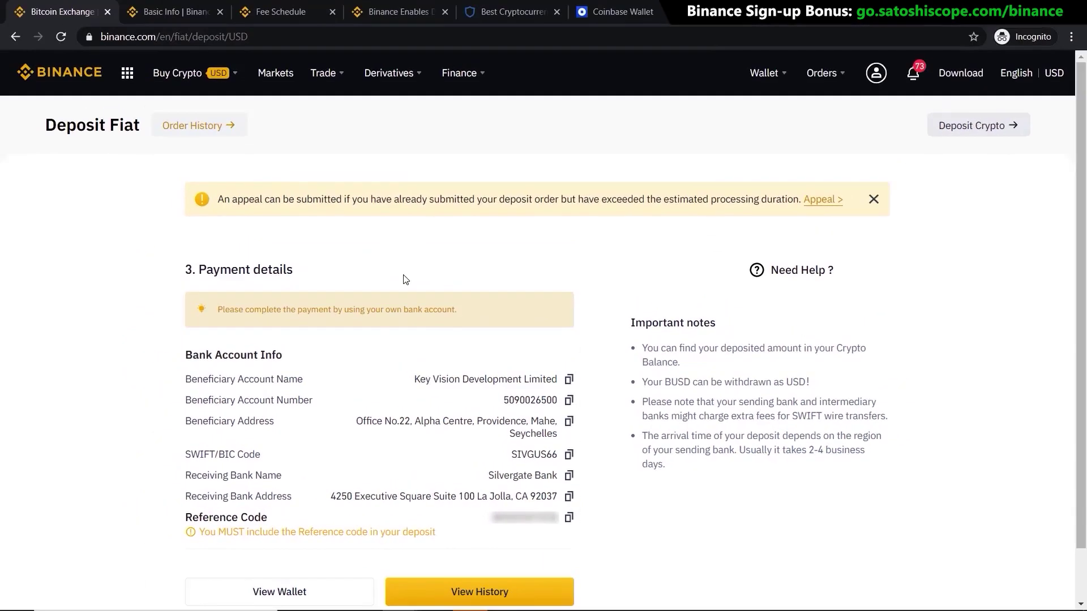
# - On Trade > Convert, convert 1000 BUSD to BTC and preview the quote
pyautogui.moveTo(327, 81)
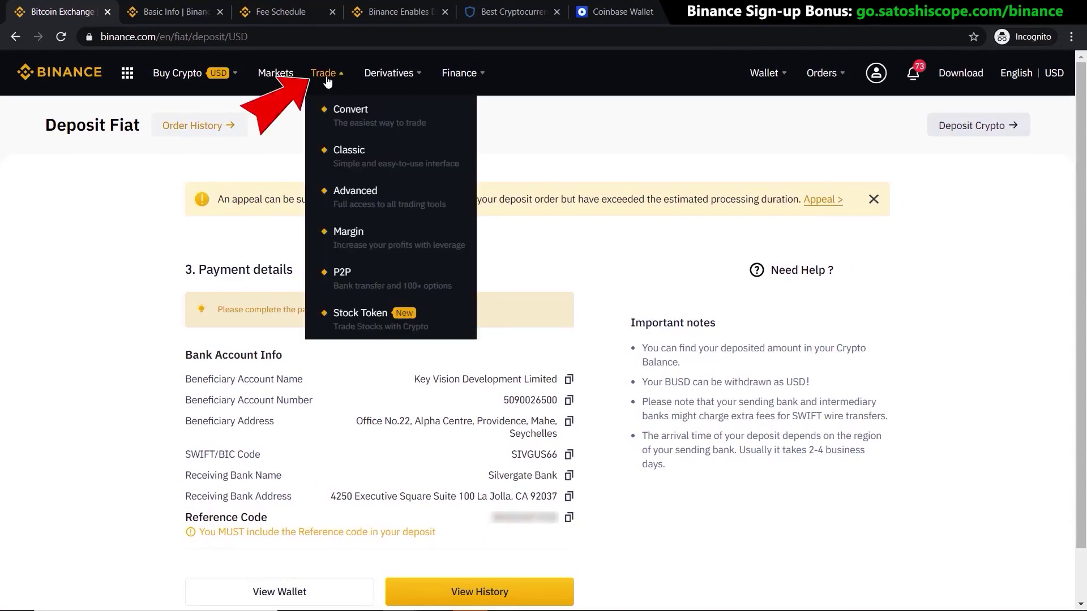
pyautogui.click(355, 115)
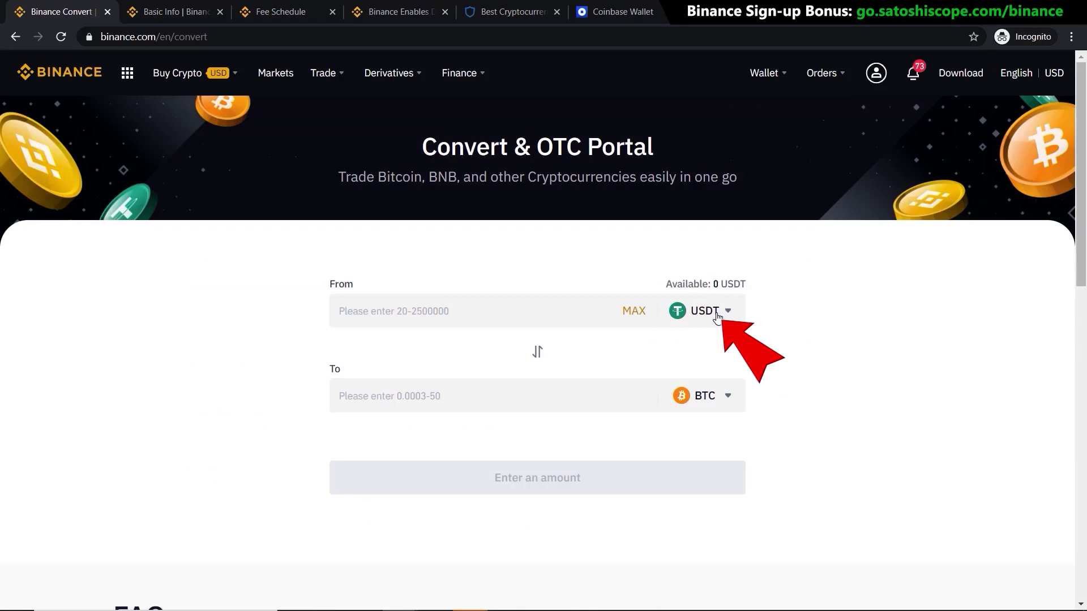
pyautogui.click(717, 315)
pyautogui.write('busd')
pyautogui.click(665, 396)
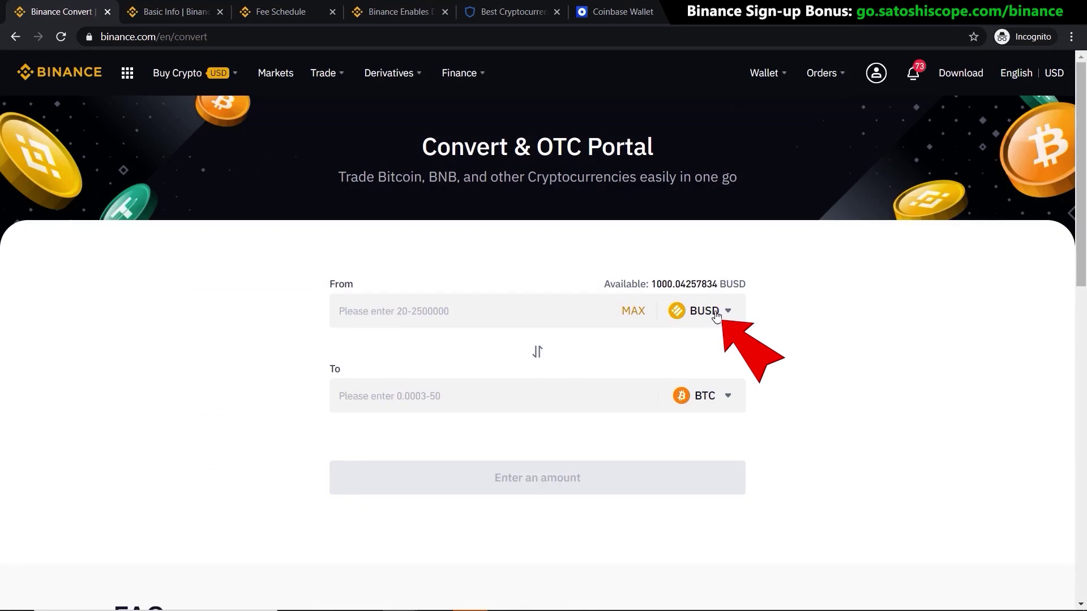
pyautogui.click(455, 318)
pyautogui.write('1000')
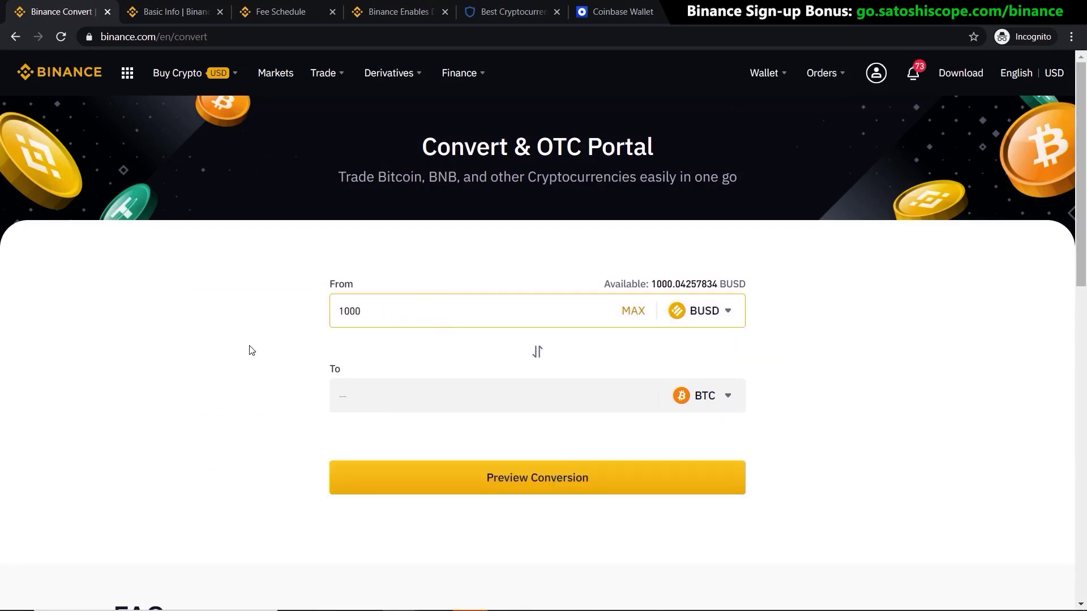
pyautogui.click(211, 348)
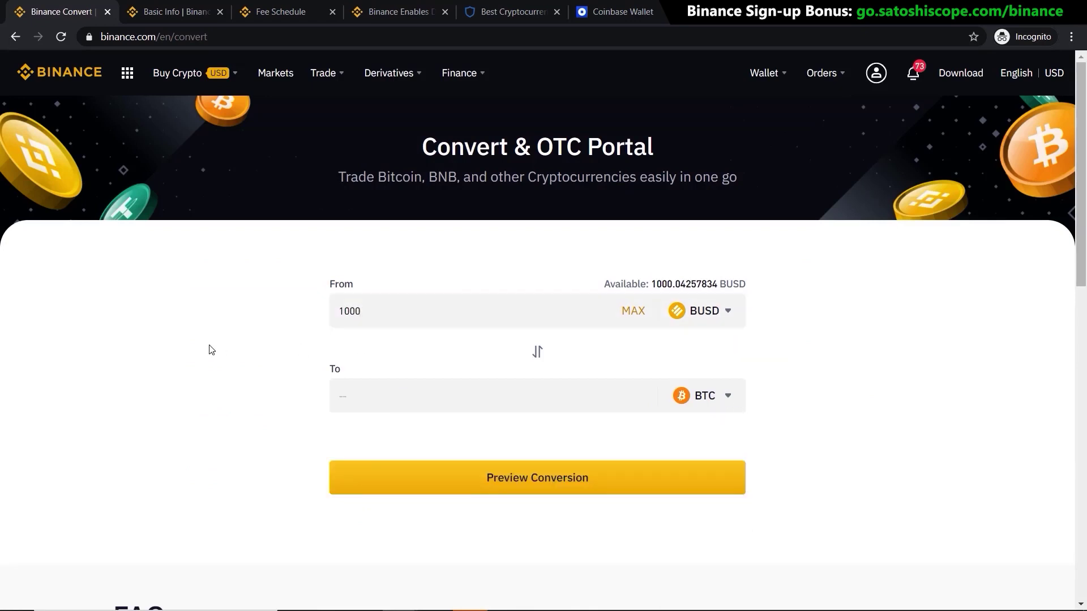
pyautogui.click(545, 483)
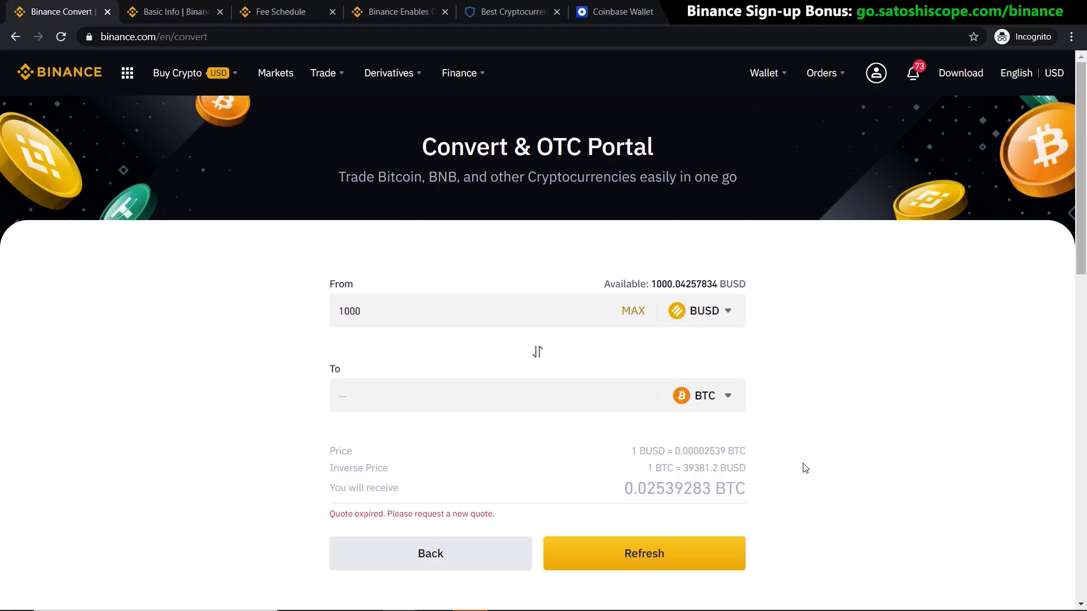
# - Open Trade > Advanced to show the BTC/USDT spot trading page
pyautogui.moveTo(323, 73)
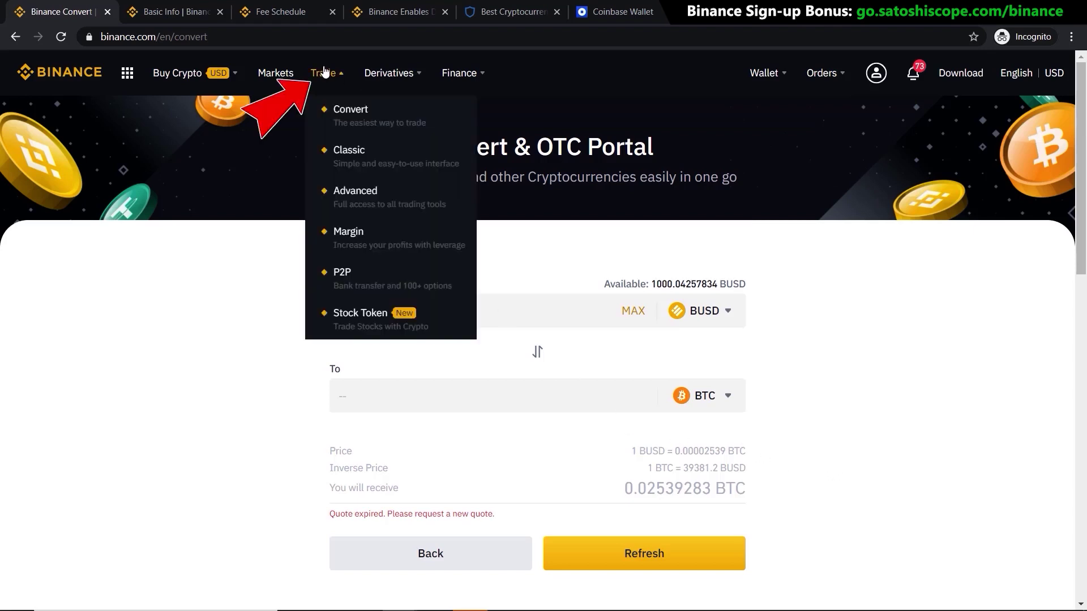
pyautogui.click(358, 199)
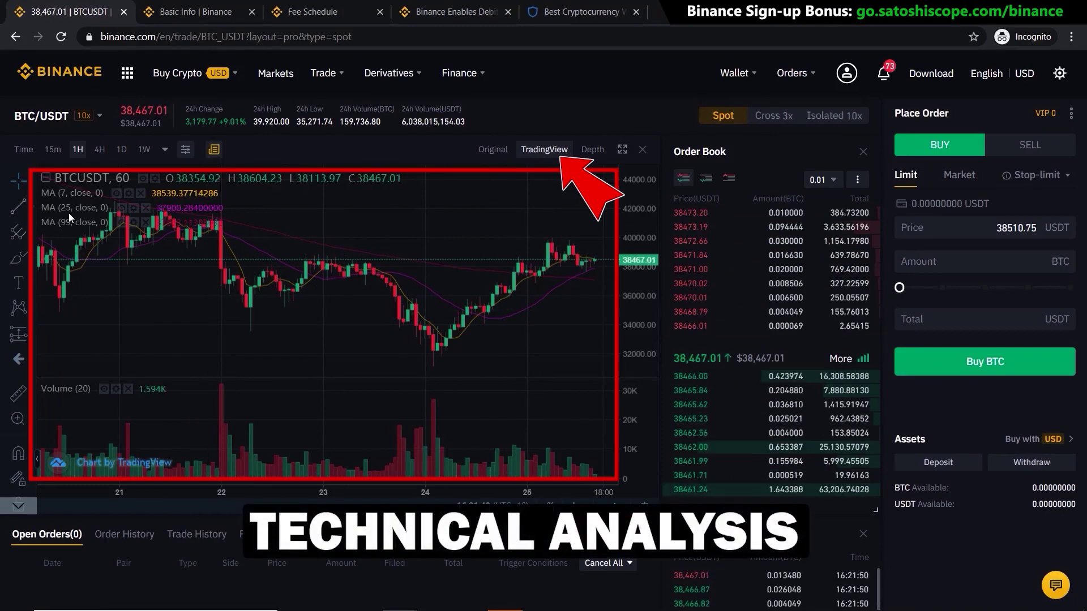
# - Draw a trend line from the 24th's low to the recent highs, then toggle the order form Sell and back to Buy
pyautogui.click(547, 238)
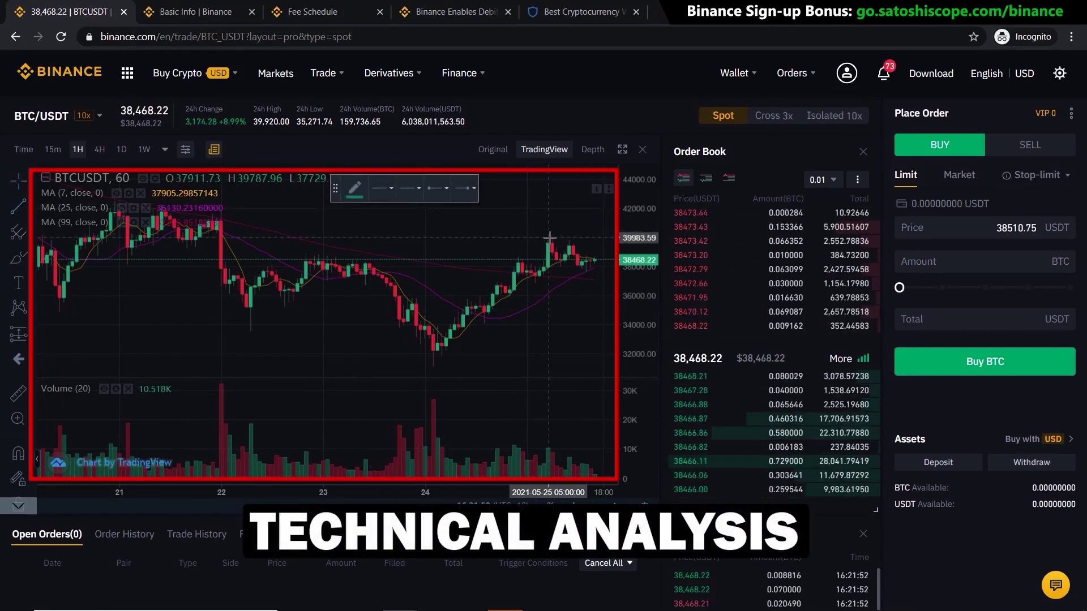
pyautogui.click(441, 318)
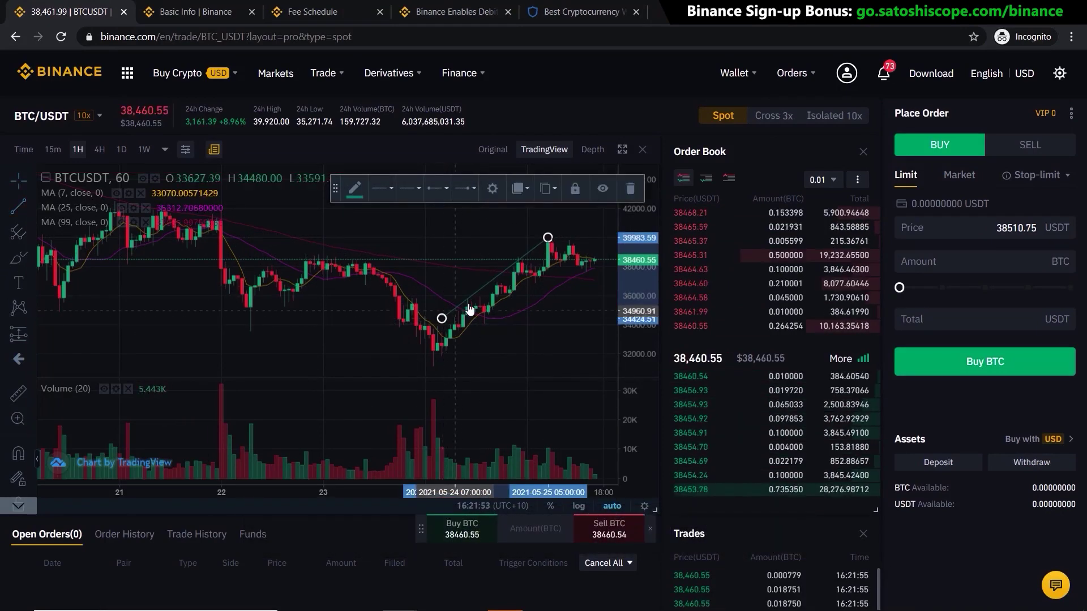
pyautogui.click(505, 288)
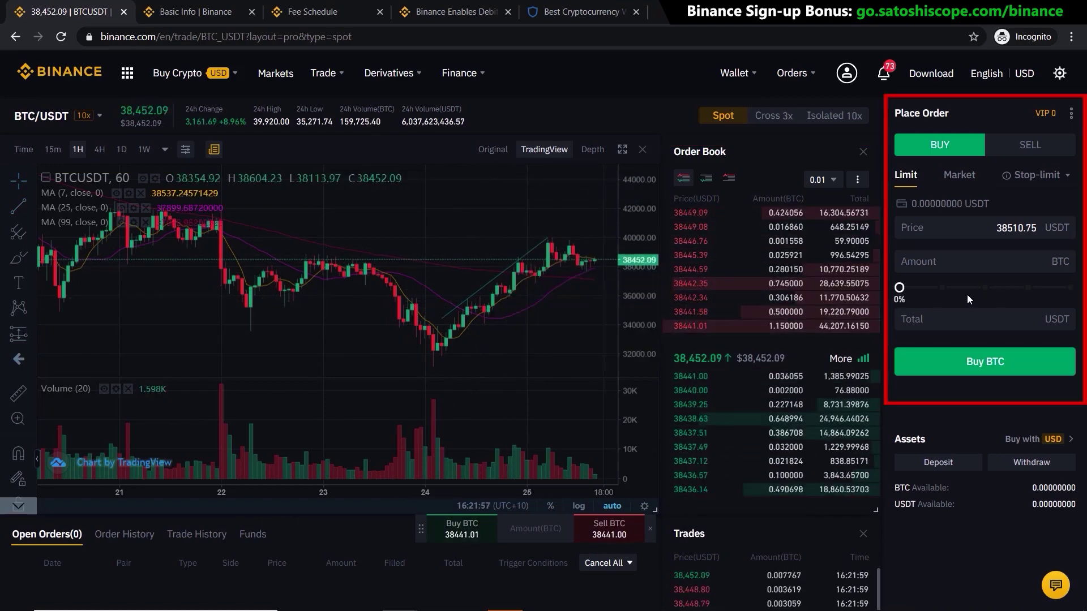
pyautogui.click(1011, 147)
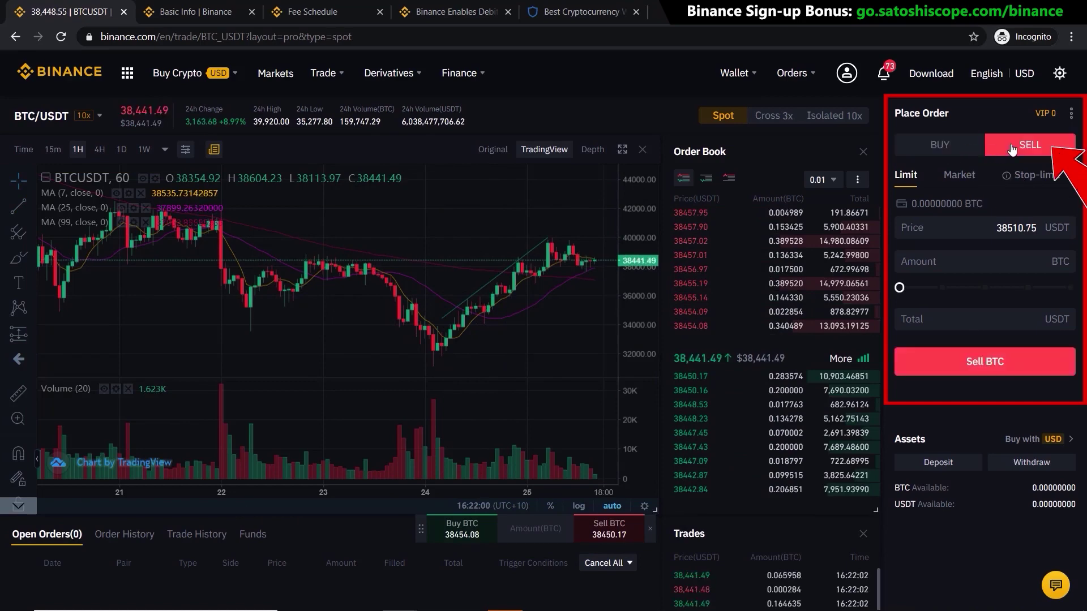
pyautogui.click(940, 145)
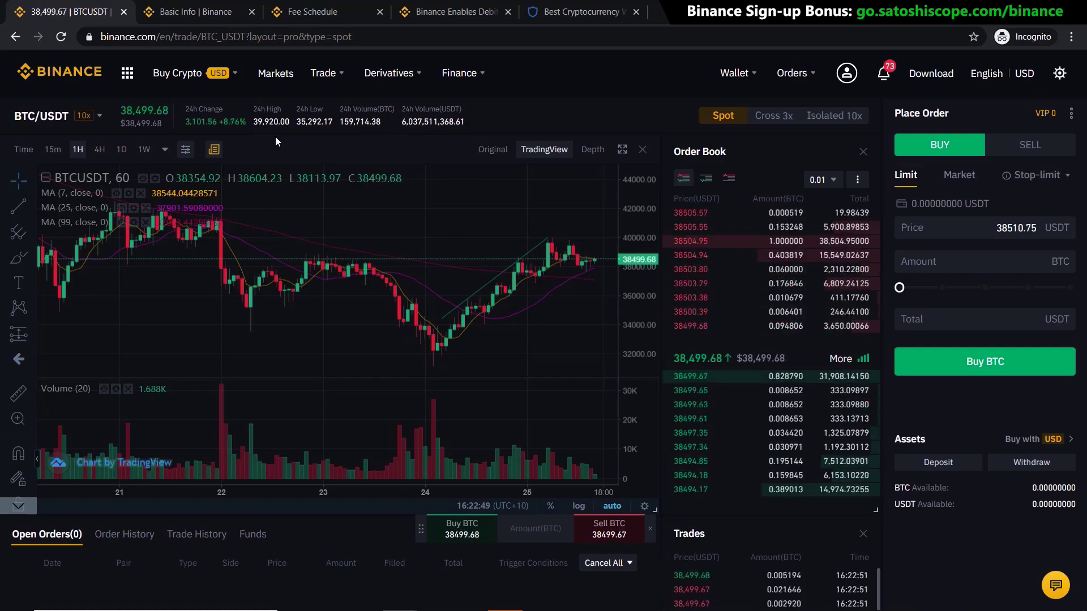
# - Choose BTC/BUSD from the pair list's BUSD-quoted pairs under FIAT
pyautogui.moveTo(99, 116)
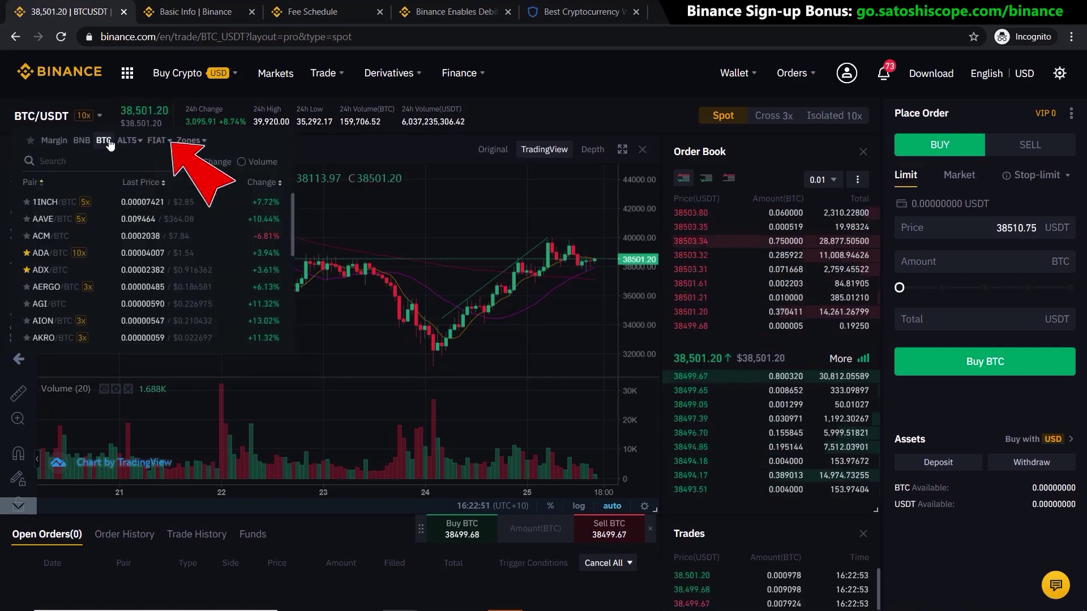
pyautogui.moveTo(169, 142)
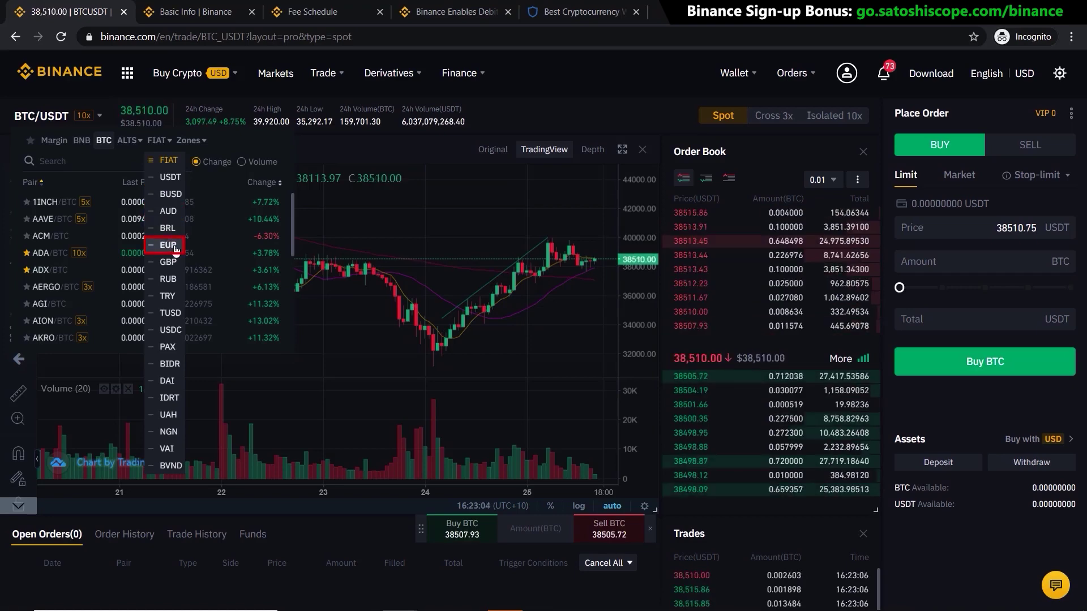
pyautogui.click(172, 193)
pyautogui.scroll(-5, 69, 269)
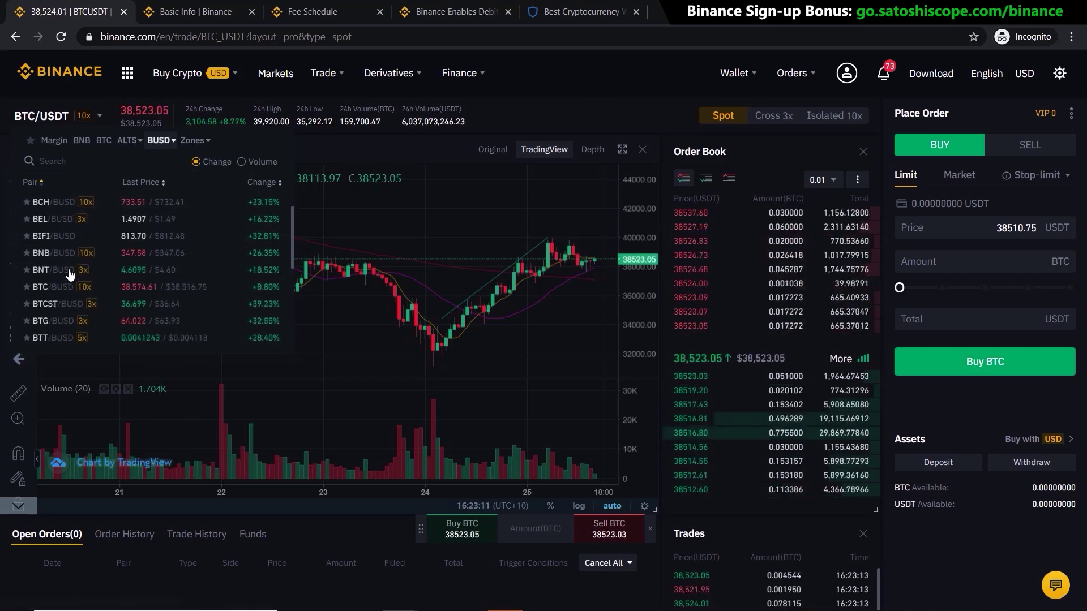
pyautogui.scroll(-3, 69, 272)
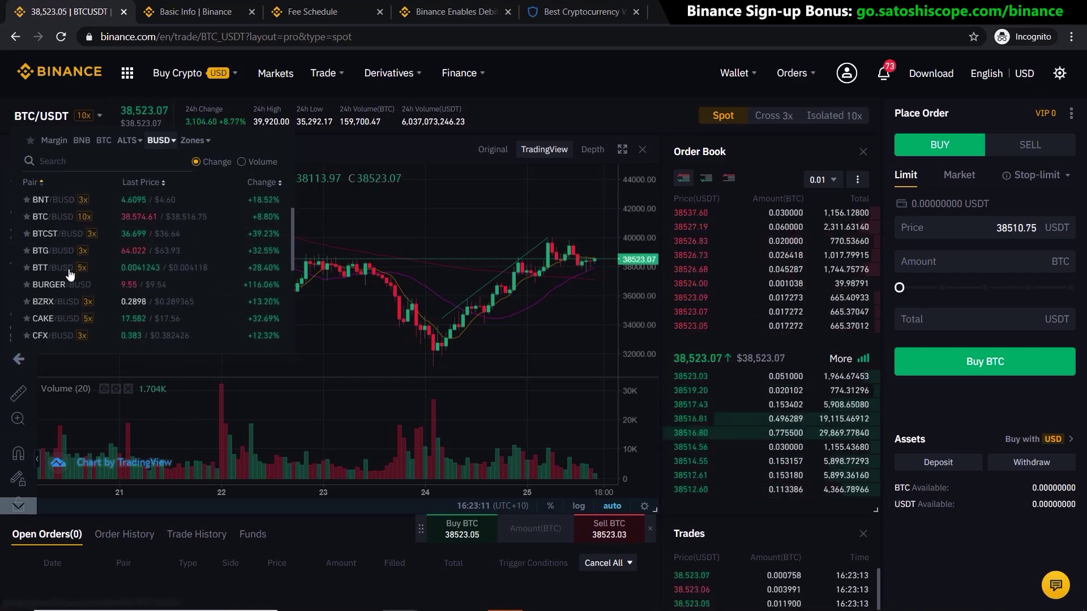
pyautogui.click(59, 221)
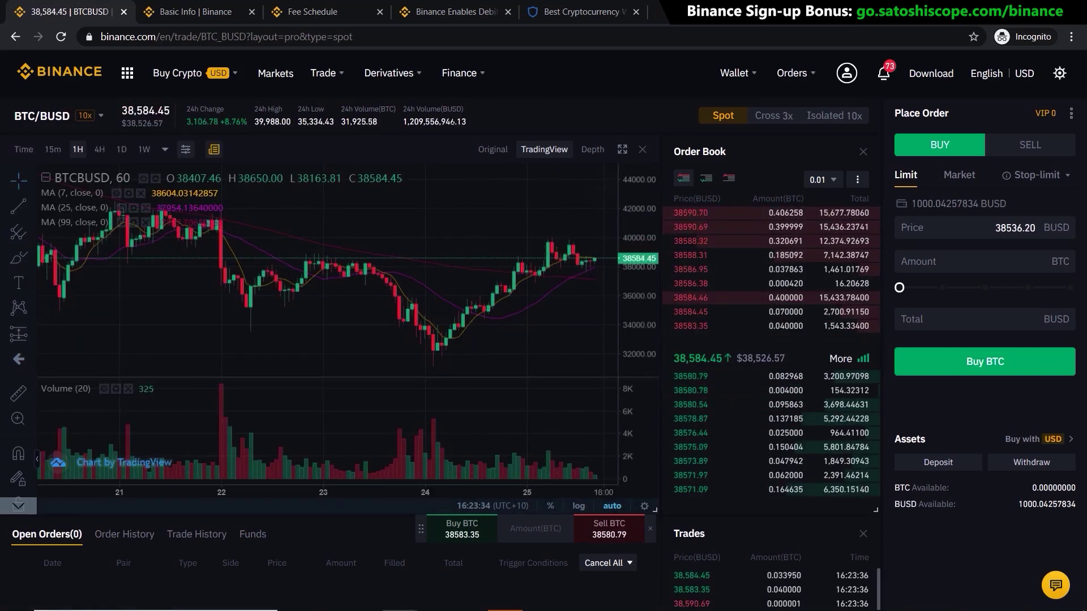
# - Place a market buy of BTC with a total of 100 BUSD
pyautogui.click(958, 177)
pyautogui.click(1003, 254)
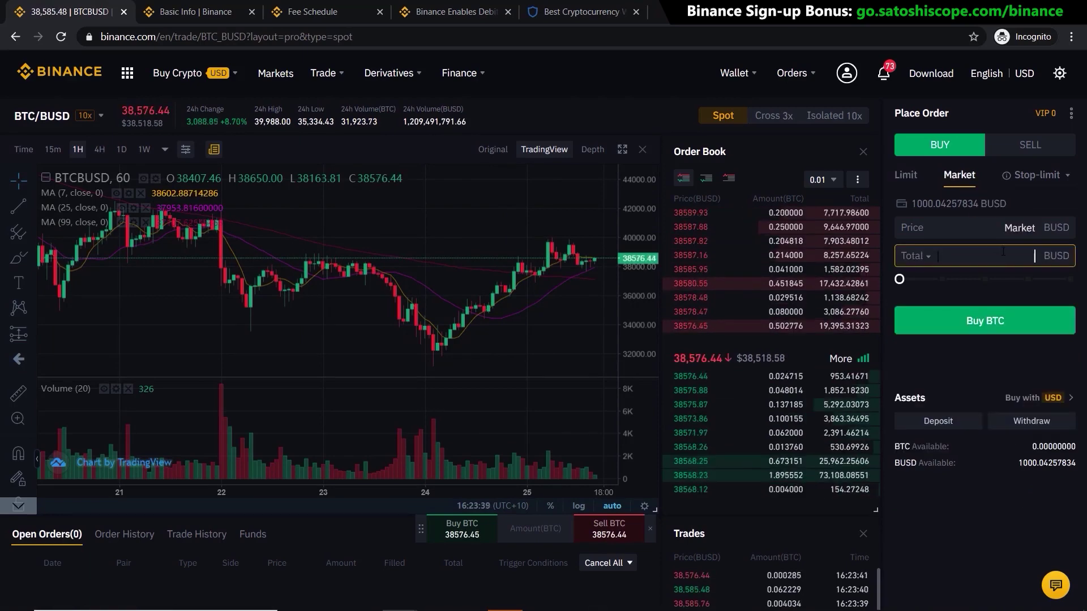
pyautogui.write('100')
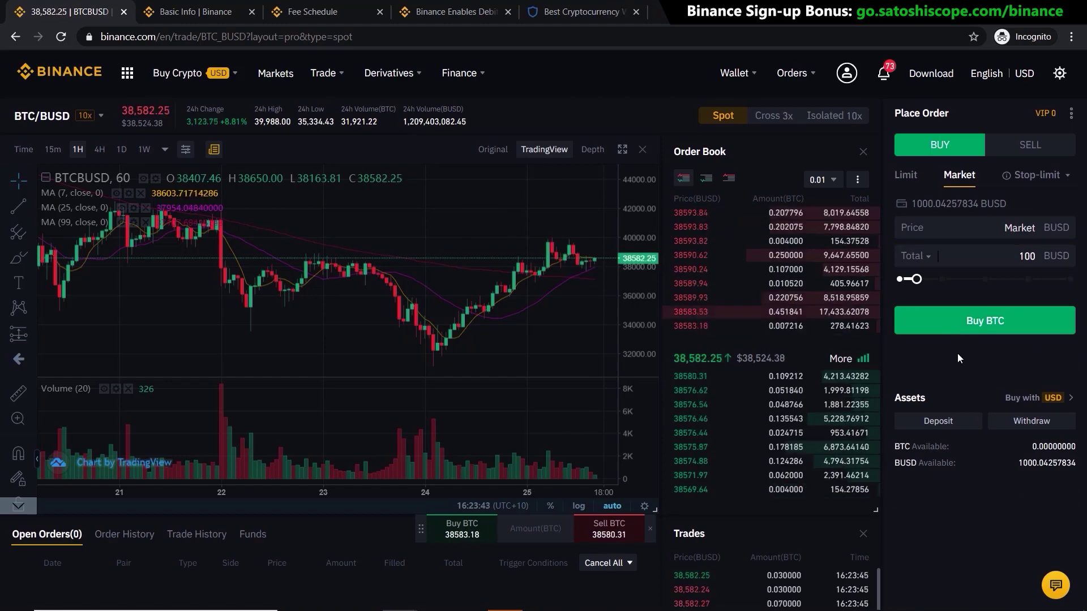
pyautogui.click(993, 323)
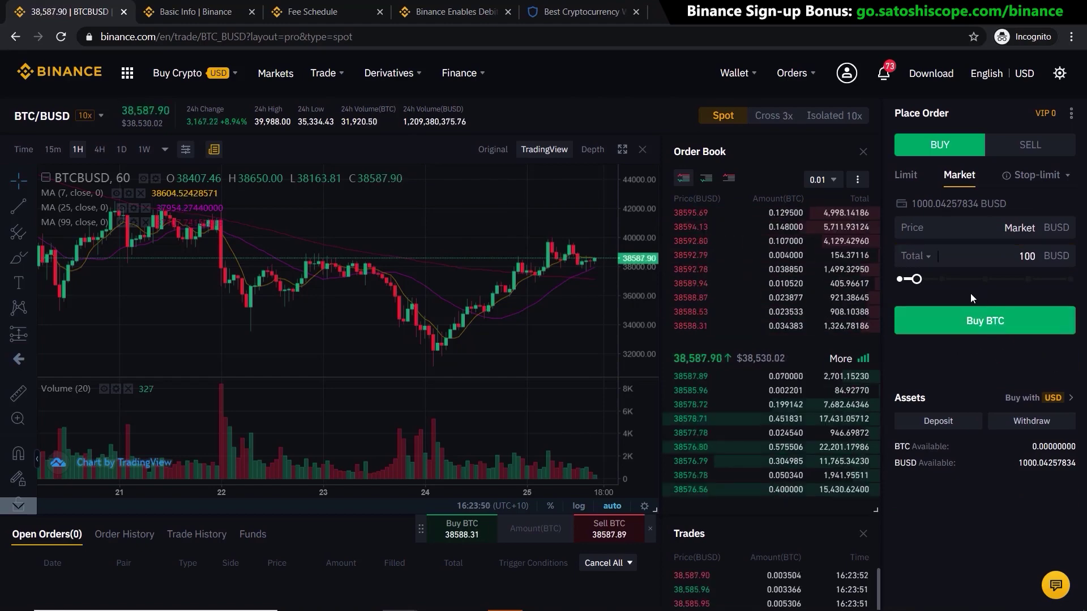
pyautogui.moveTo(813, 330)
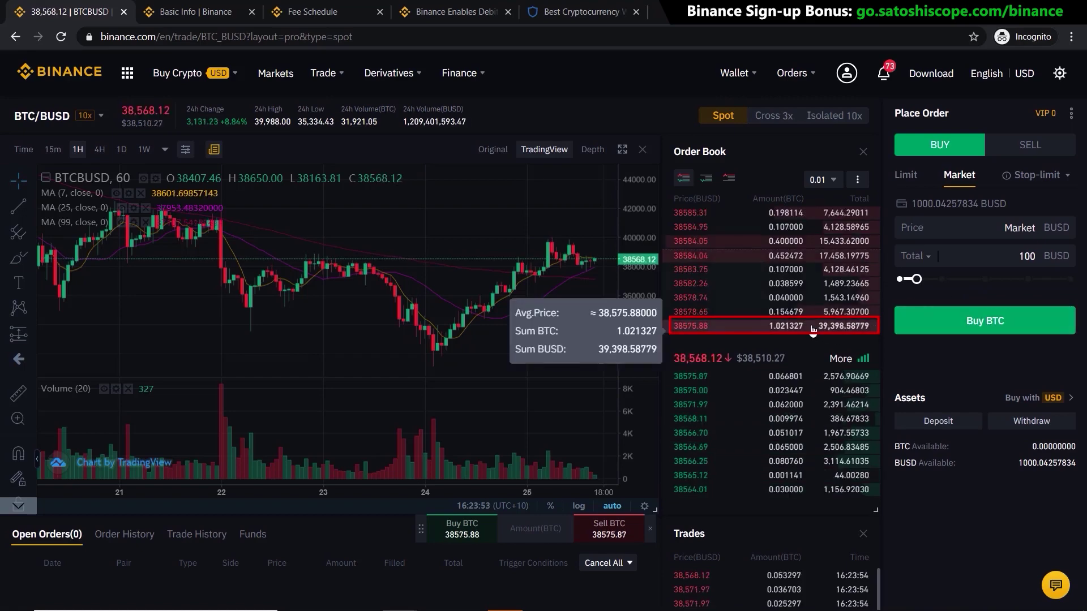
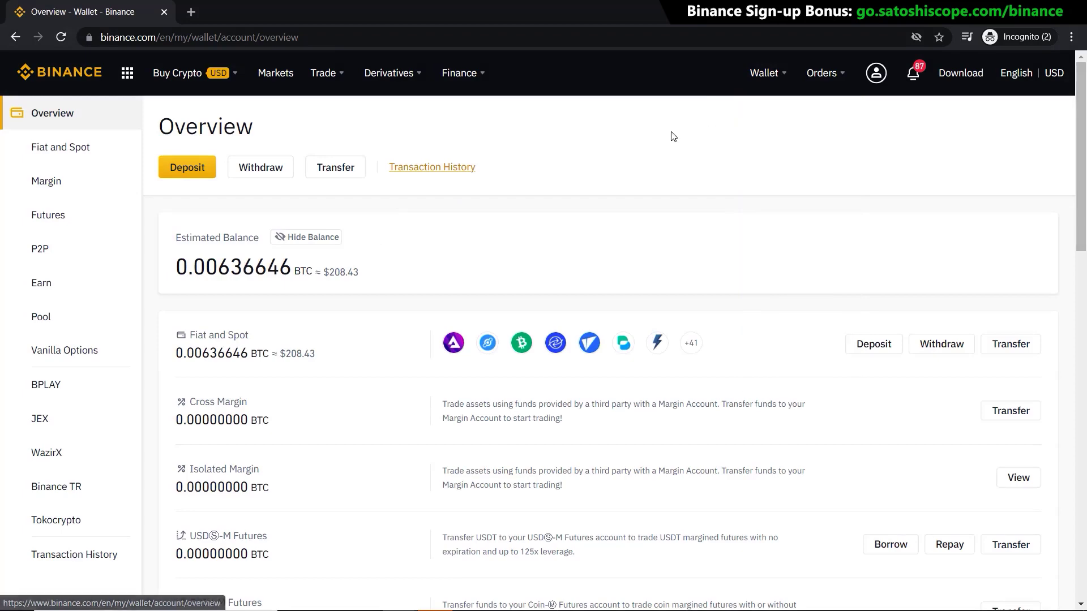
# - Open the BTC crypto deposit page and search the coin list for 'eth' and 'cardano'
pyautogui.click(183, 171)
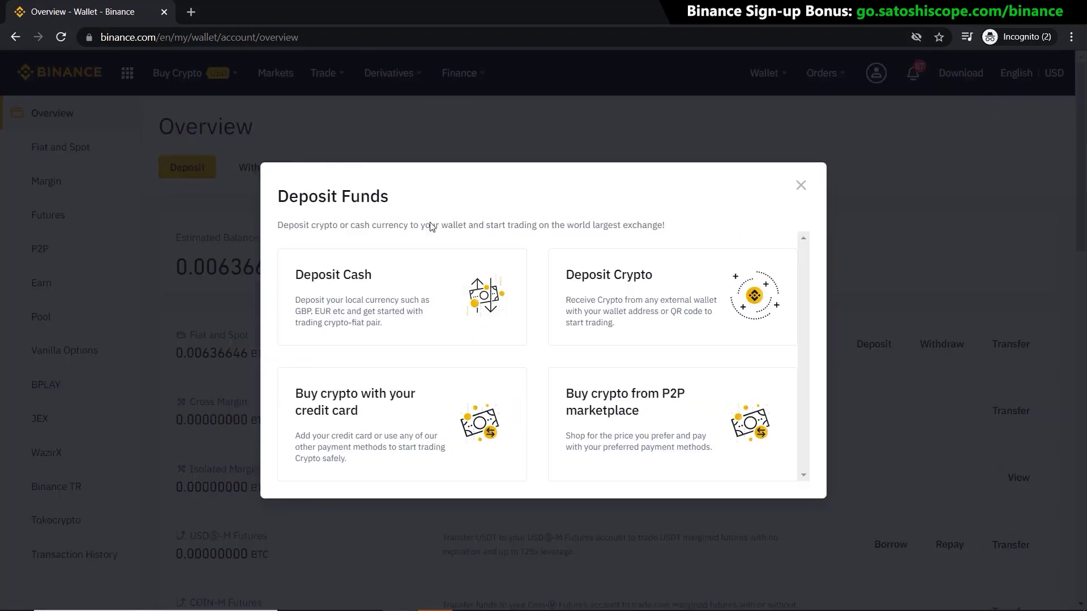
pyautogui.click(657, 295)
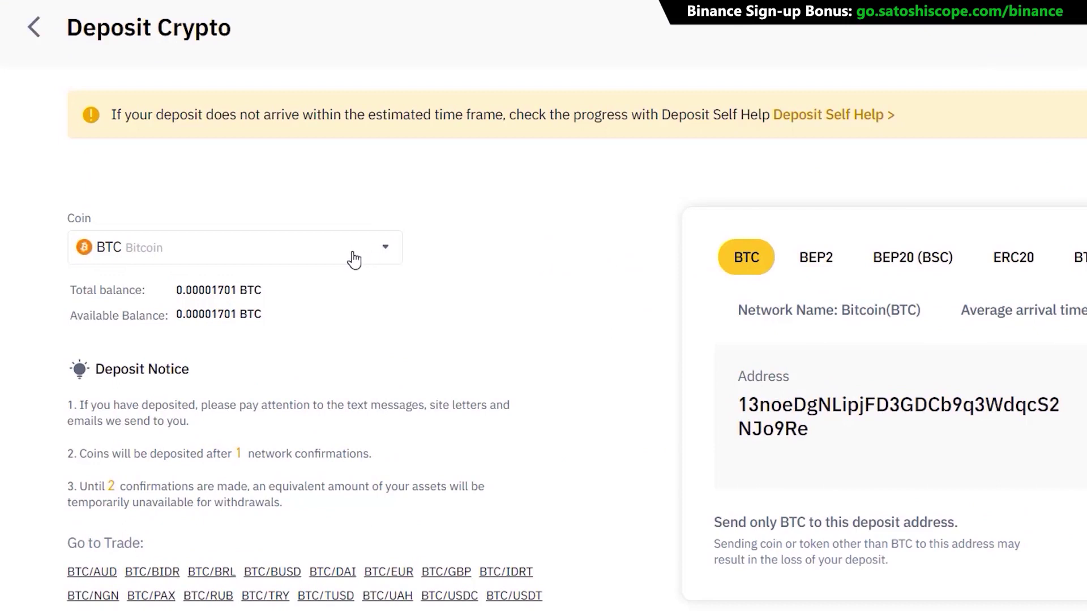
pyautogui.click(354, 259)
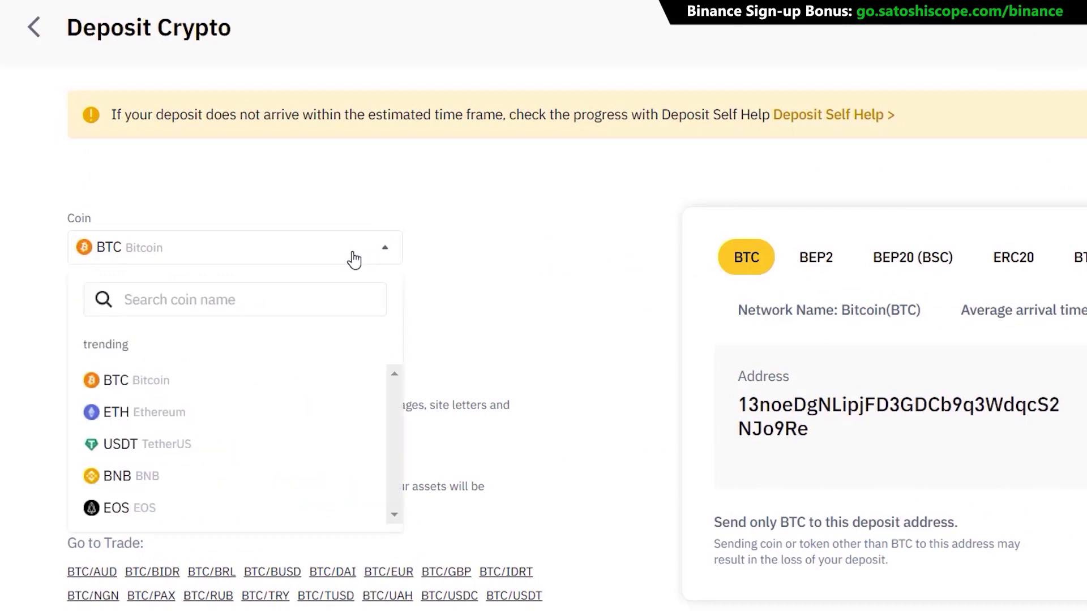
pyautogui.click(291, 299)
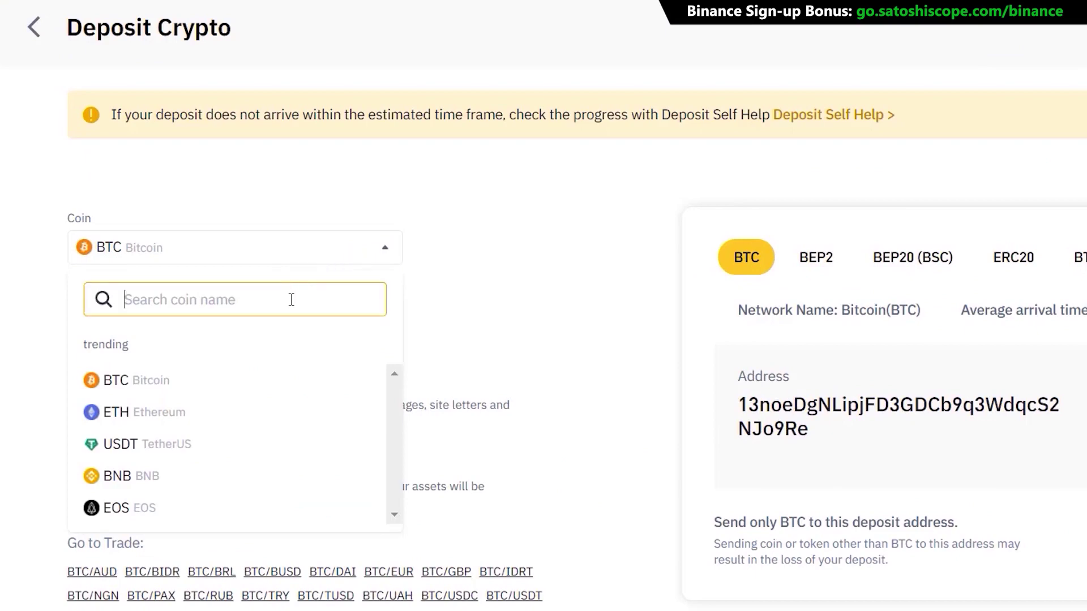
pyautogui.write('eth')
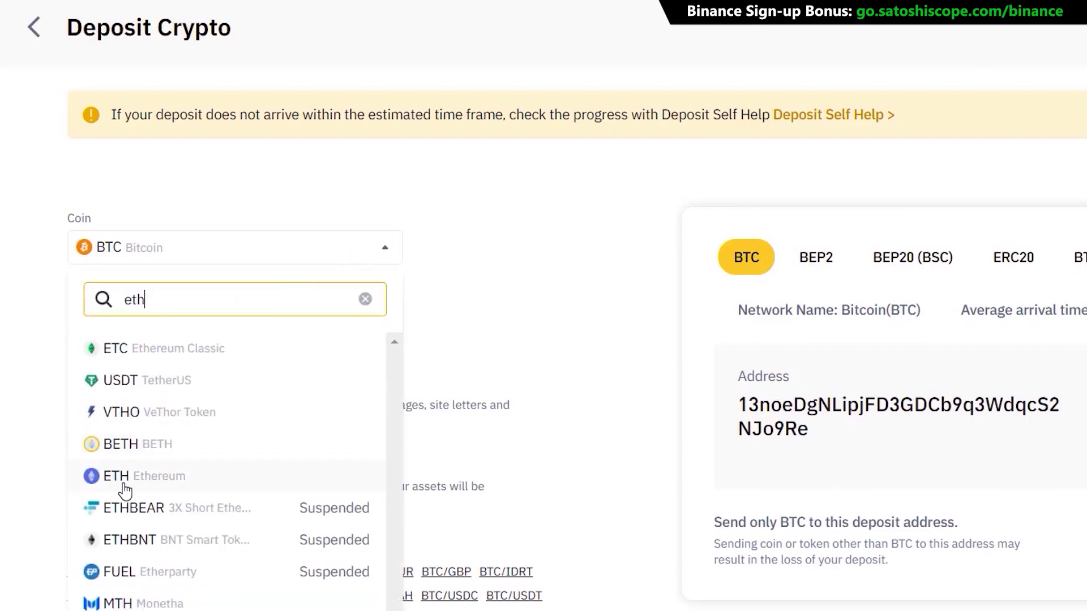
pyautogui.doubleClick(139, 298)
pyautogui.write('card')
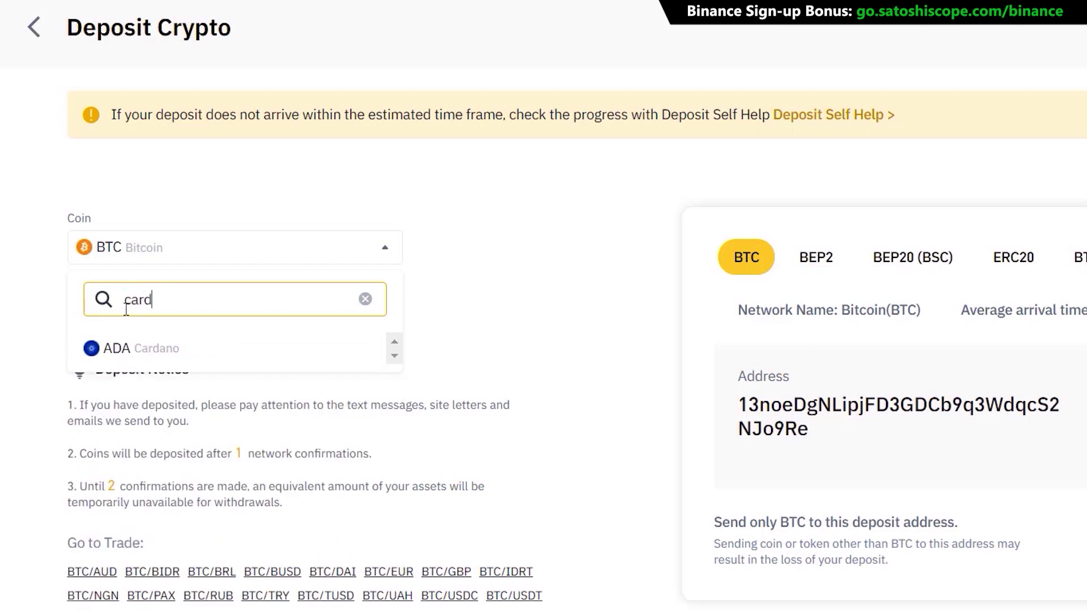
pyautogui.write('ano')
pyautogui.click(366, 299)
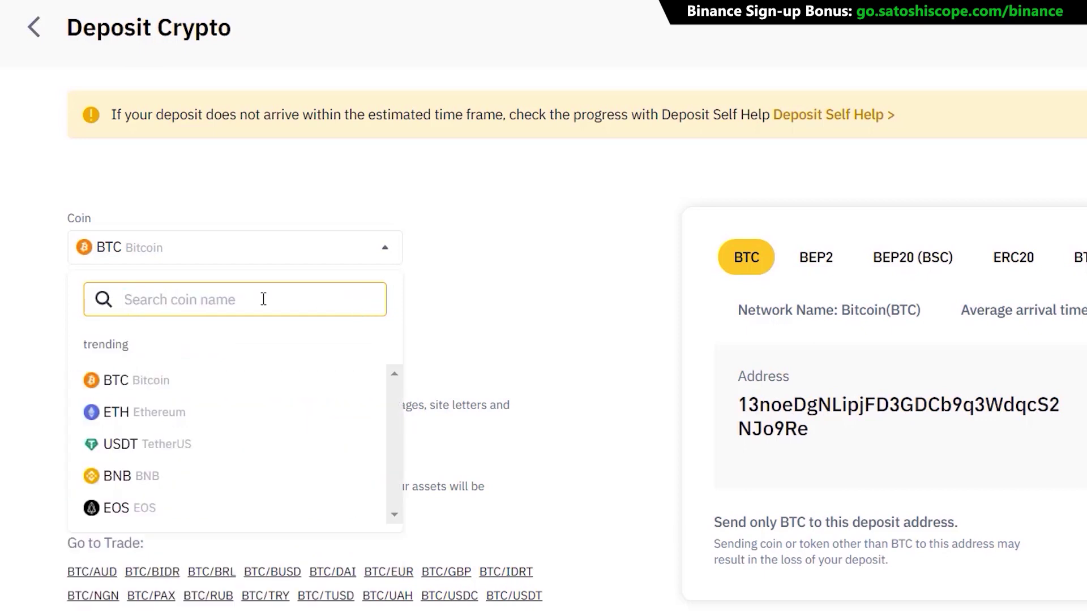
# - Keep BTC selected and copy its Bitcoin deposit address
pyautogui.click(140, 390)
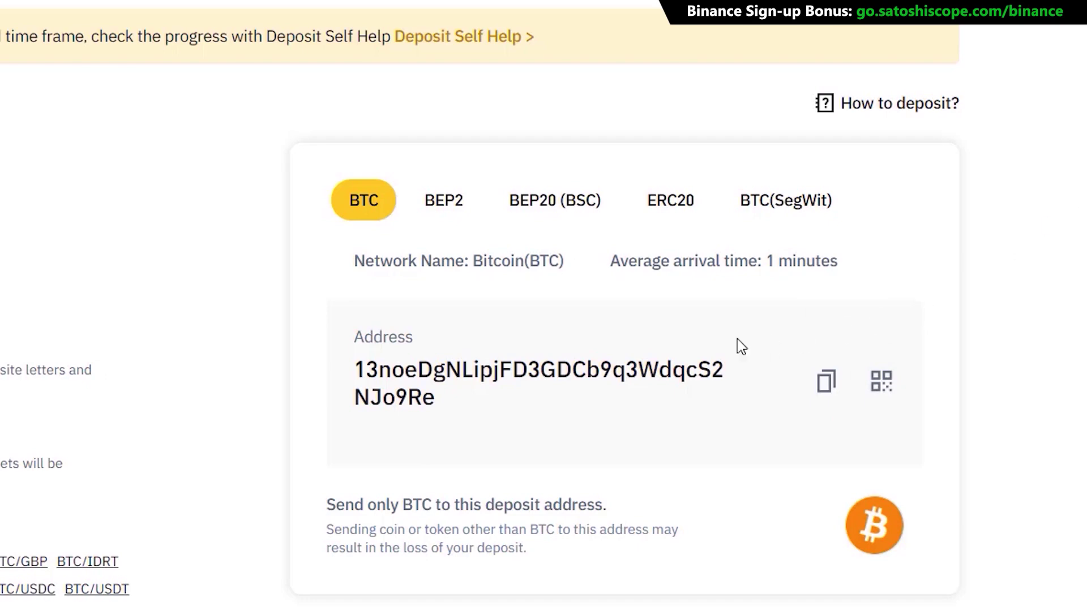
pyautogui.moveTo(885, 385)
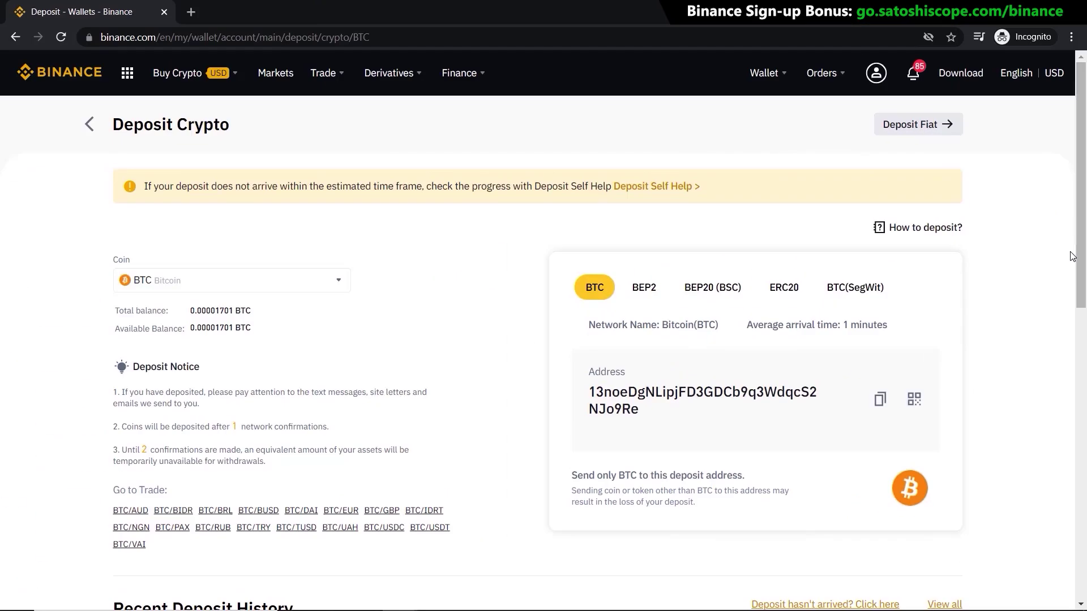
pyautogui.click(880, 403)
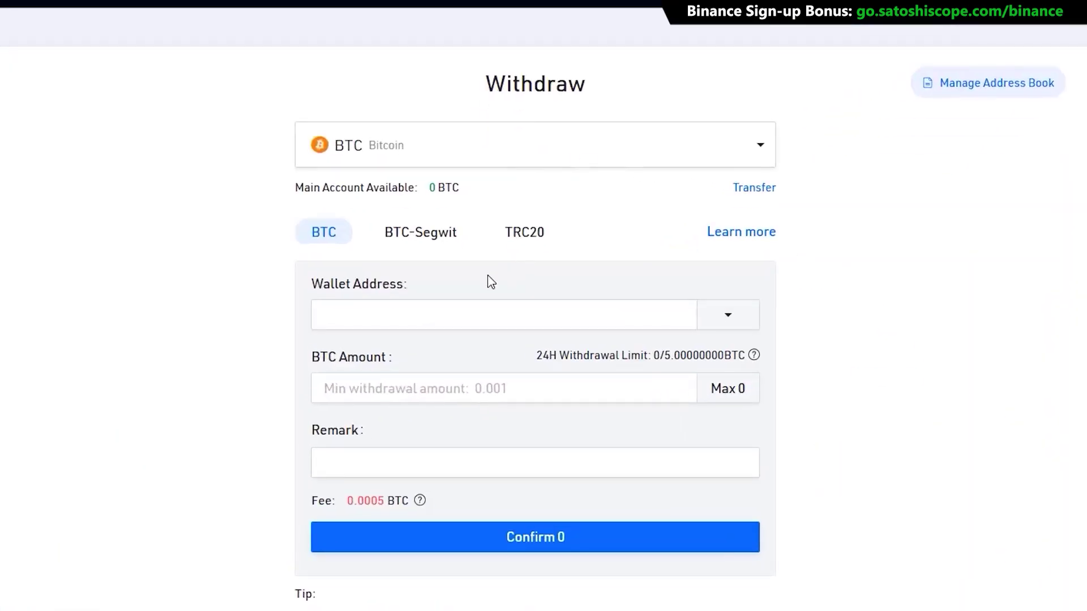
# - Paste the Binance BTC deposit address into KuCoin's Wallet Address field
pyautogui.click(383, 312)
pyautogui.rightClick(384, 314)
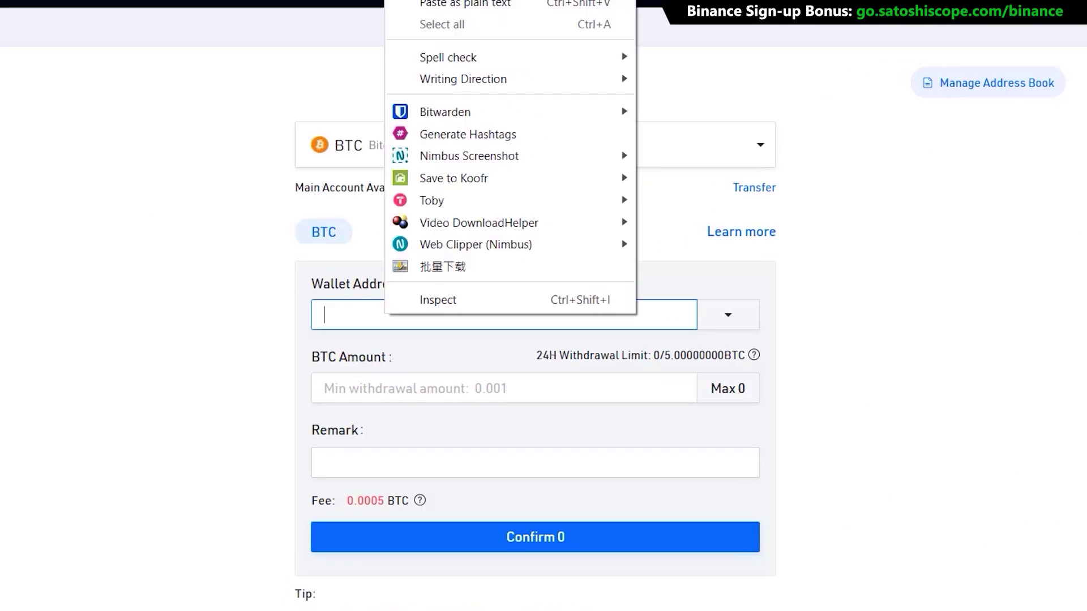
pyautogui.click(517, 8)
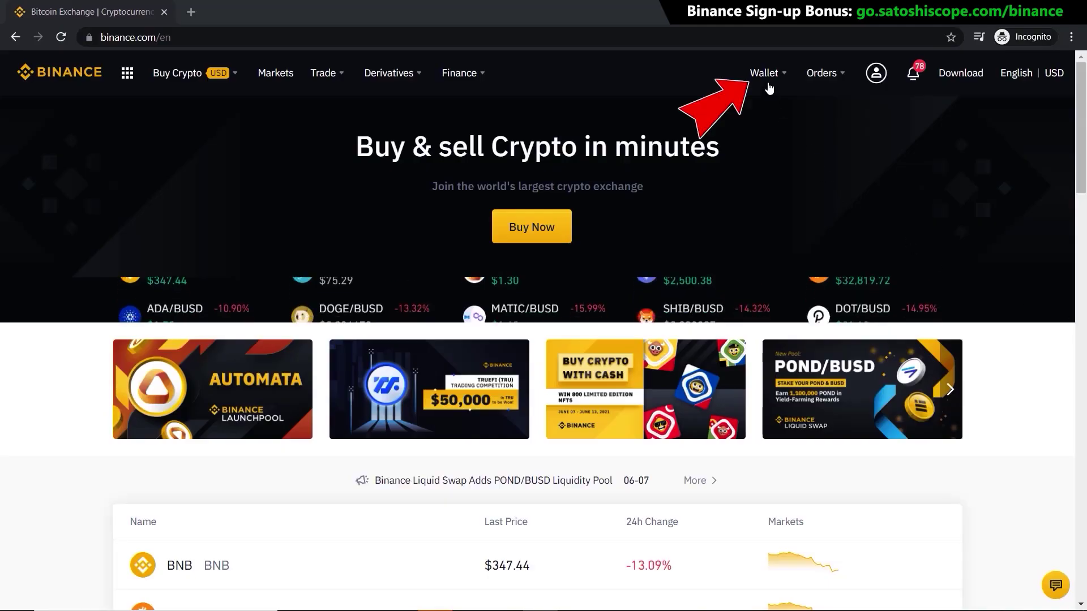
# - Start a crypto withdrawal from Wallet Overview and select ETH as the coin
pyautogui.moveTo(767, 82)
pyautogui.click(775, 111)
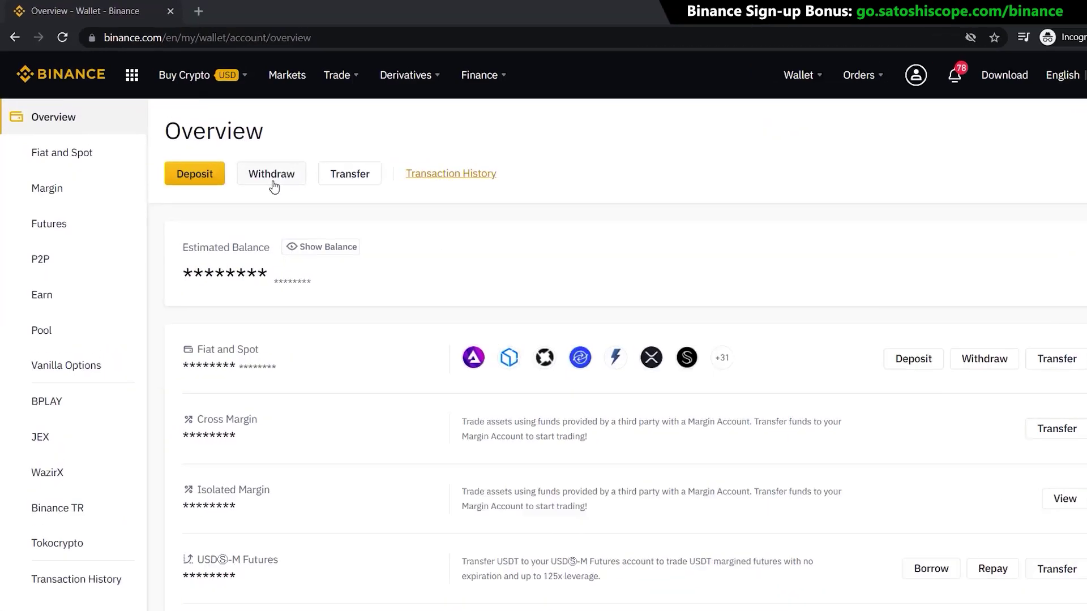
pyautogui.click(273, 182)
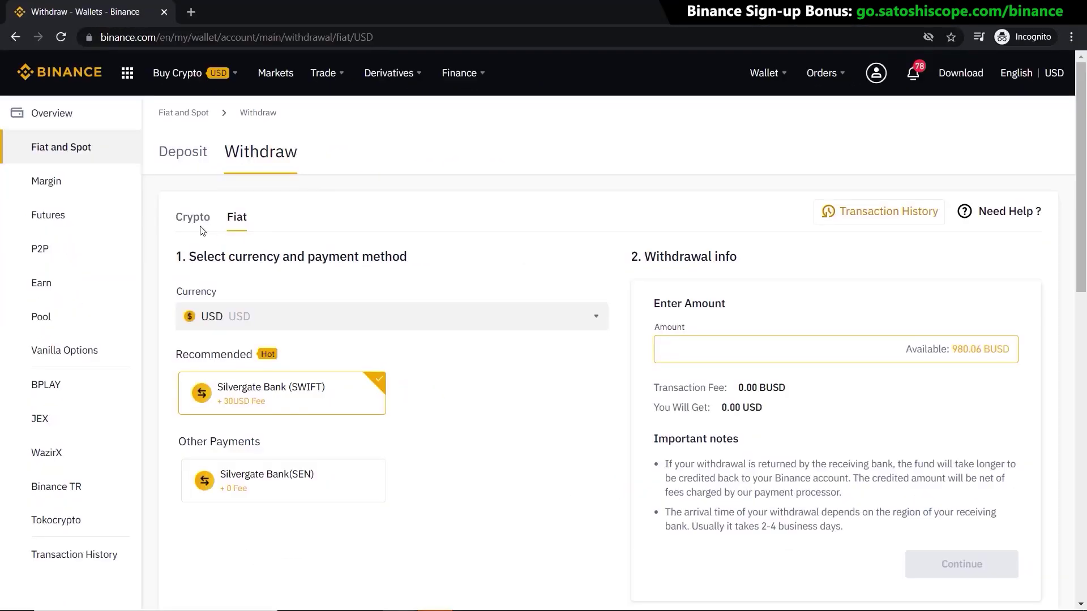
pyautogui.click(191, 218)
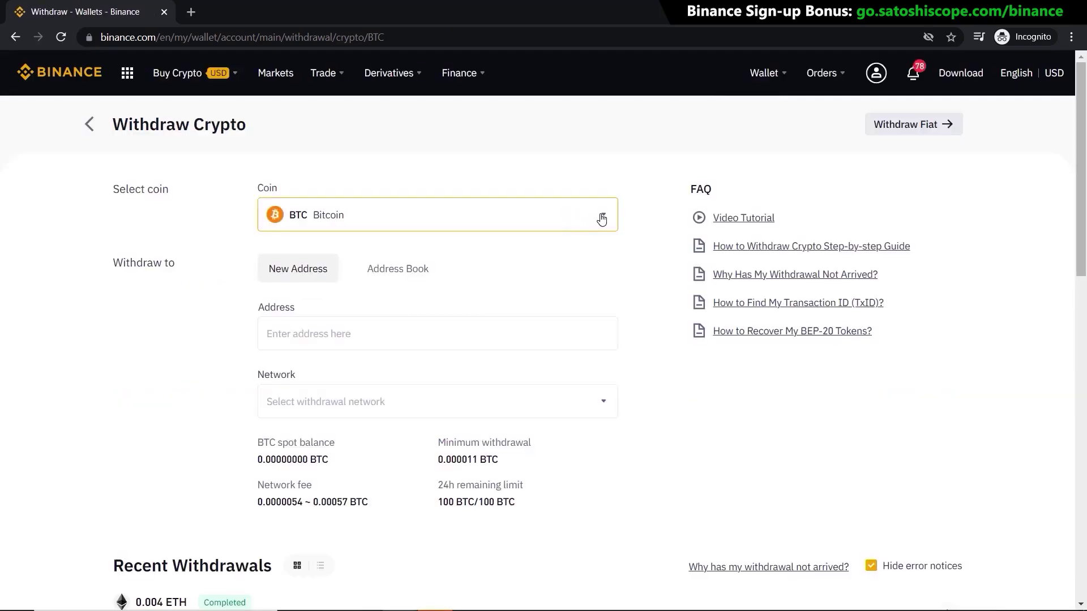
pyautogui.click(601, 219)
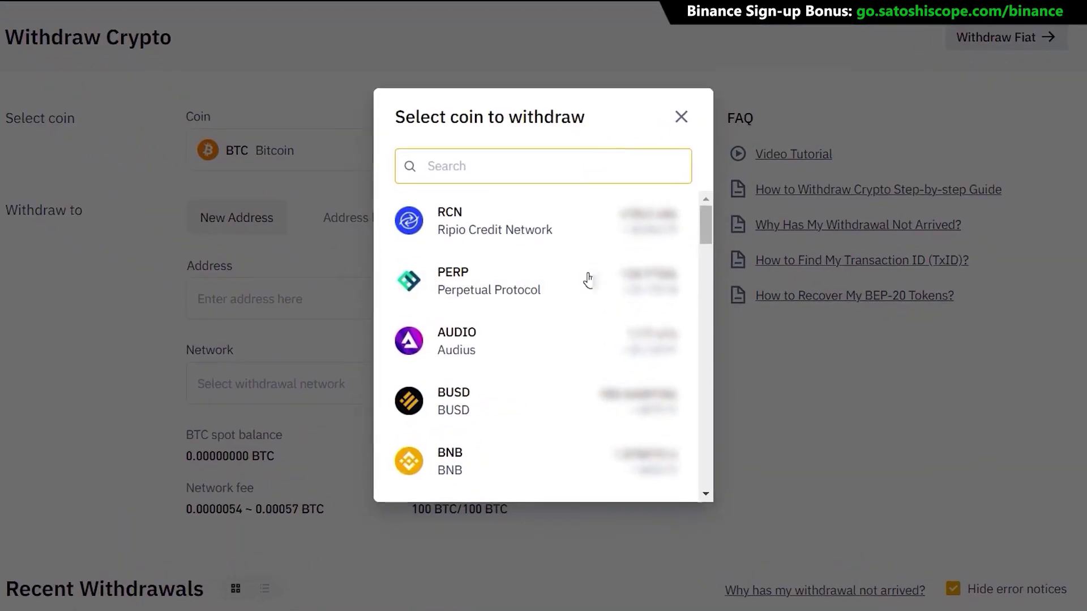
pyautogui.scroll(-10, 633, 318)
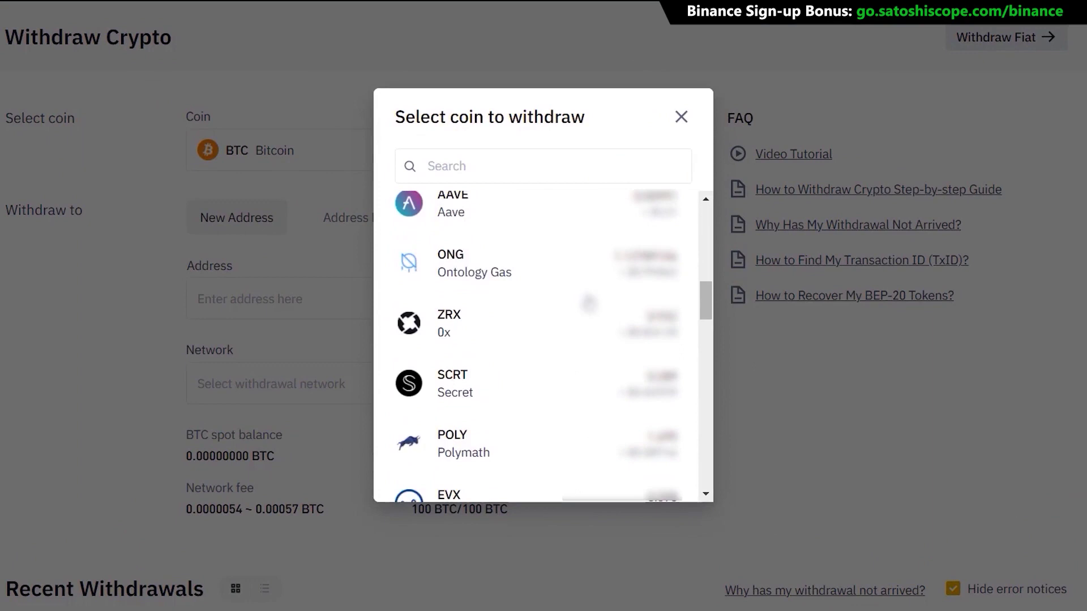
pyautogui.scroll(-6, 566, 295)
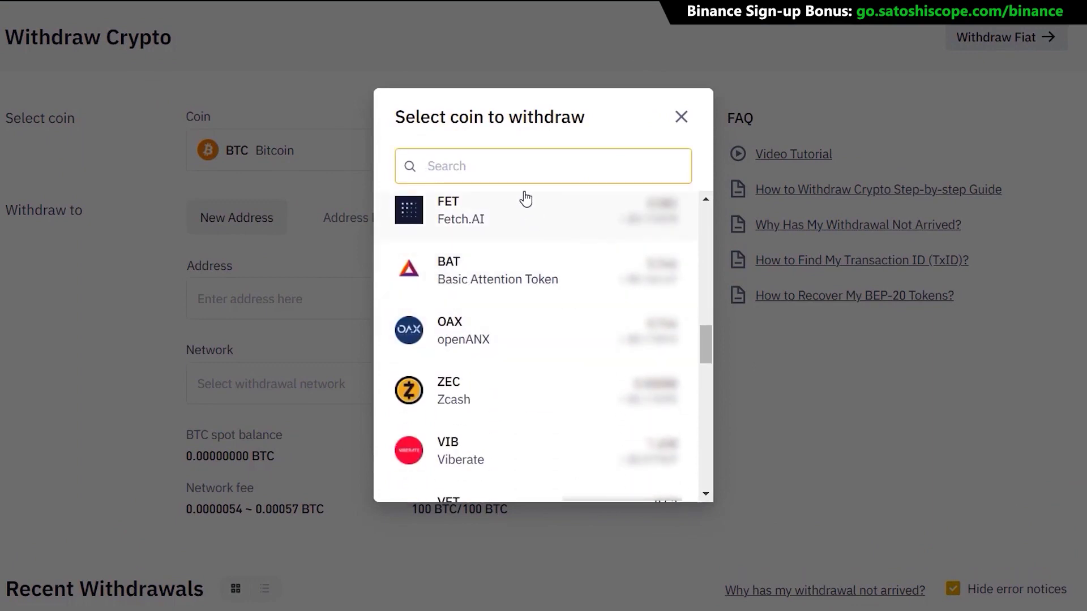
pyautogui.write('eth')
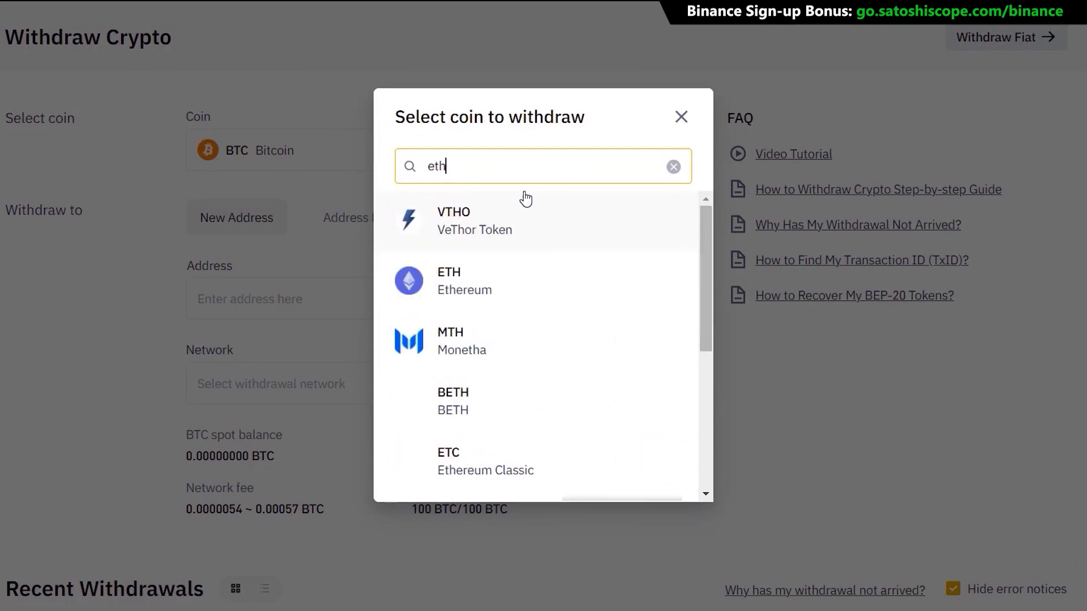
pyautogui.click(465, 293)
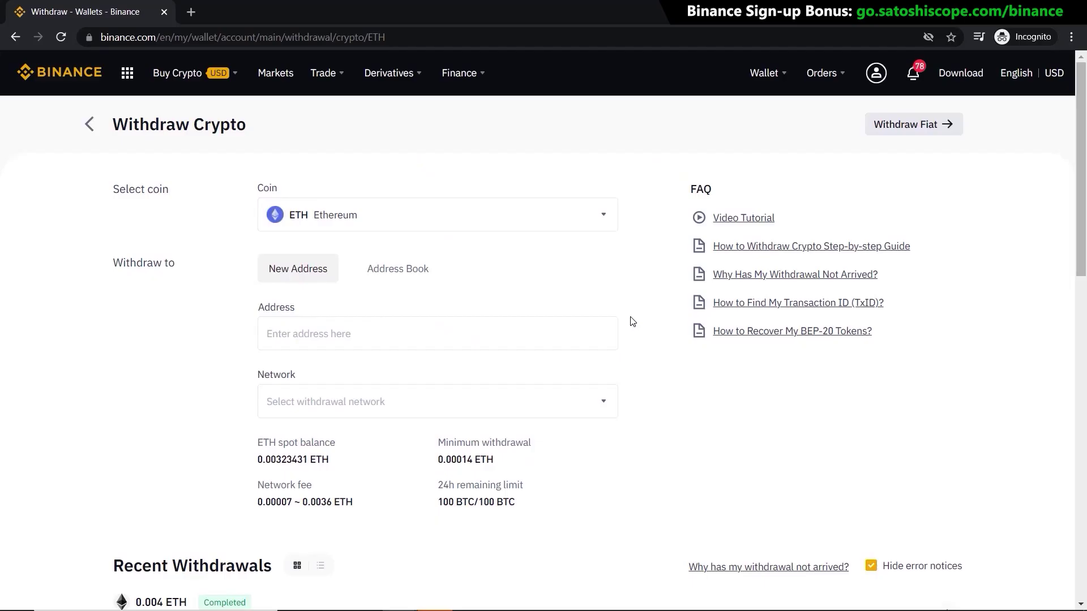
pyautogui.click(466, 326)
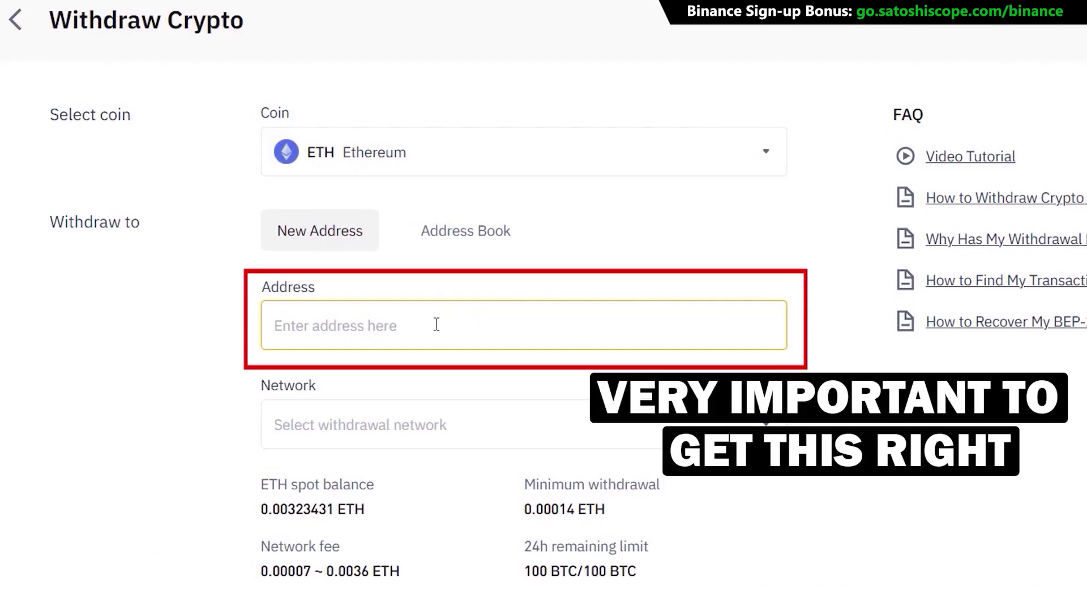
# - In KuCoin's Main Account, find ETH and copy its deposit address
pyautogui.click(373, 429)
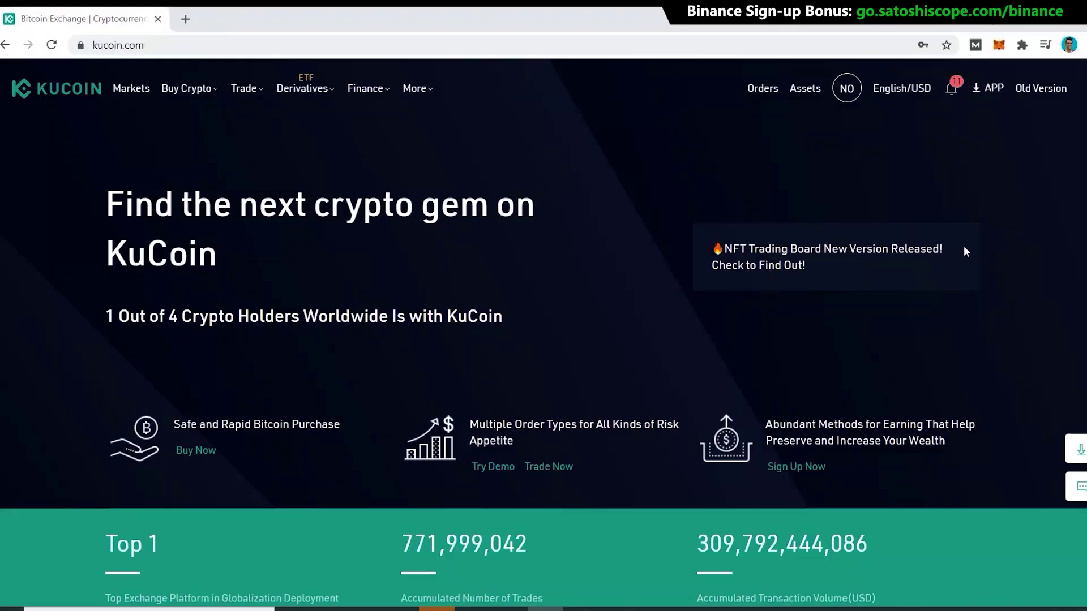
pyautogui.moveTo(806, 89)
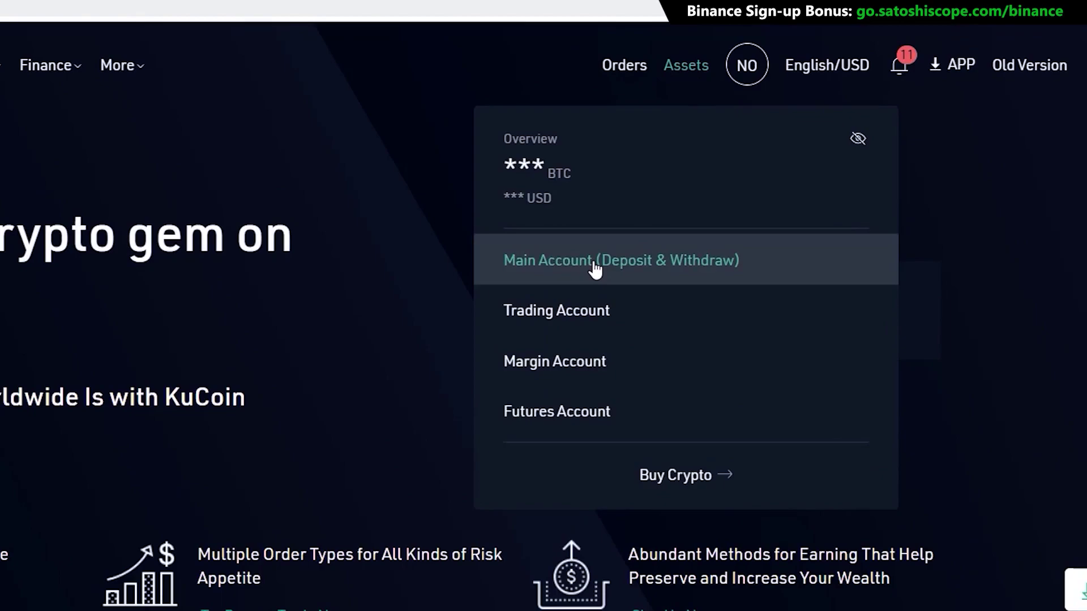
pyautogui.click(595, 270)
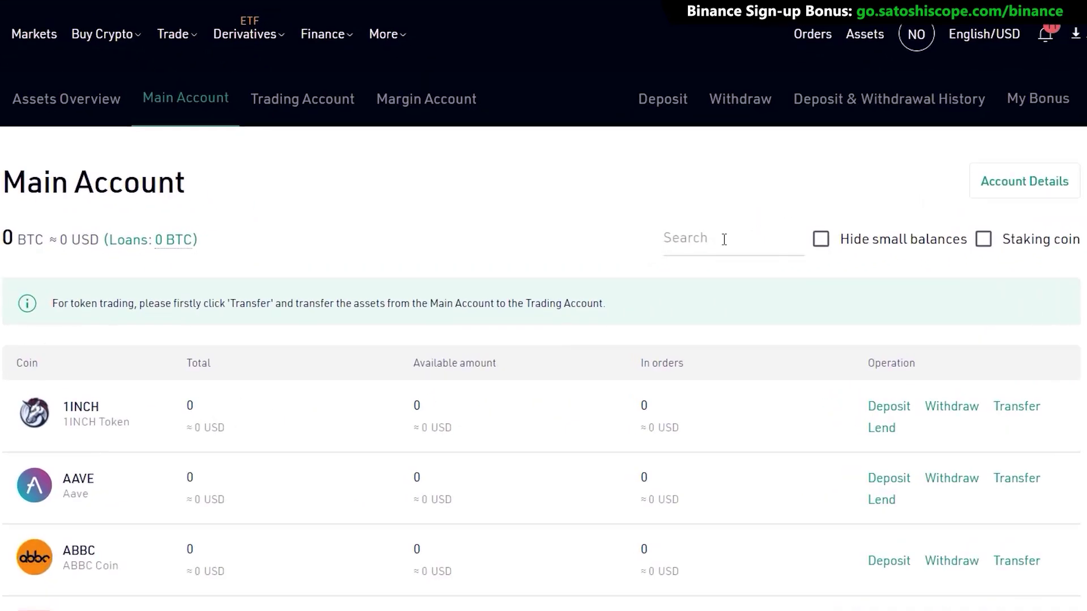
pyautogui.click(723, 240)
pyautogui.write('eth')
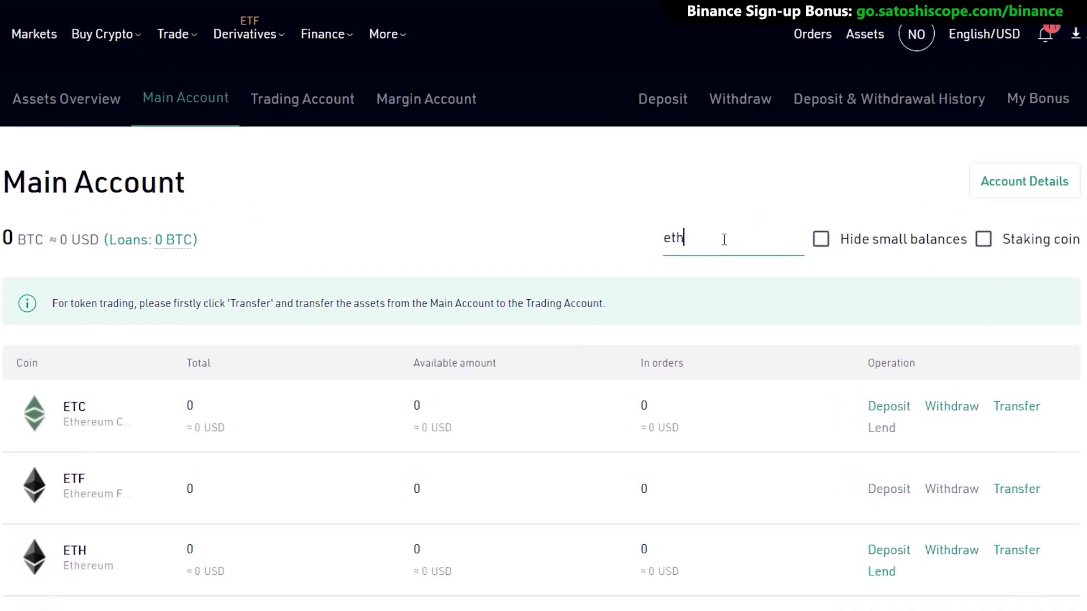
pyautogui.click(886, 556)
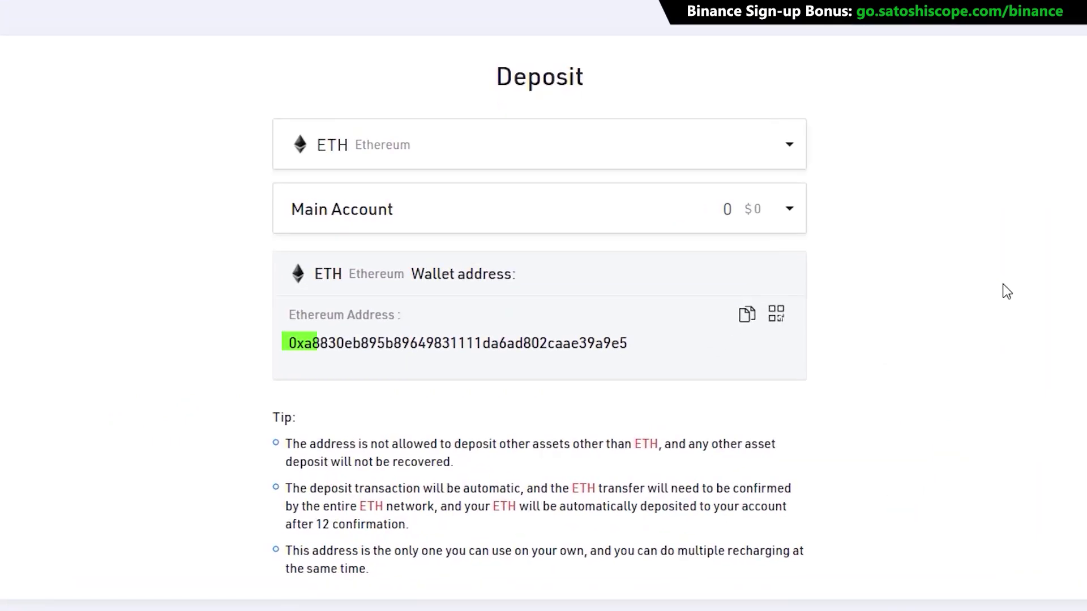
pyautogui.click(747, 317)
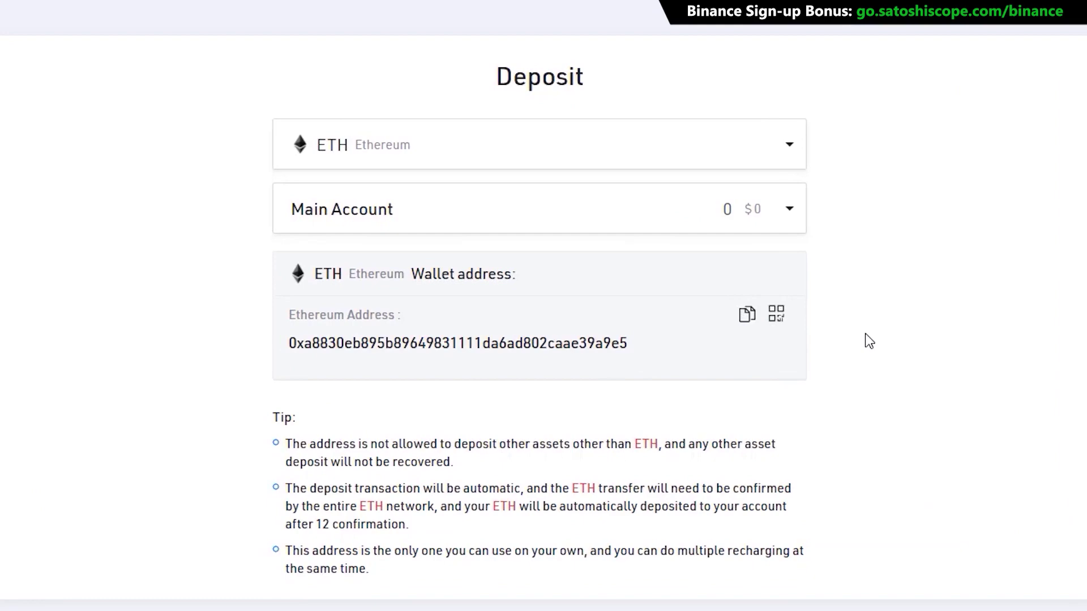
pyautogui.moveTo(772, 321)
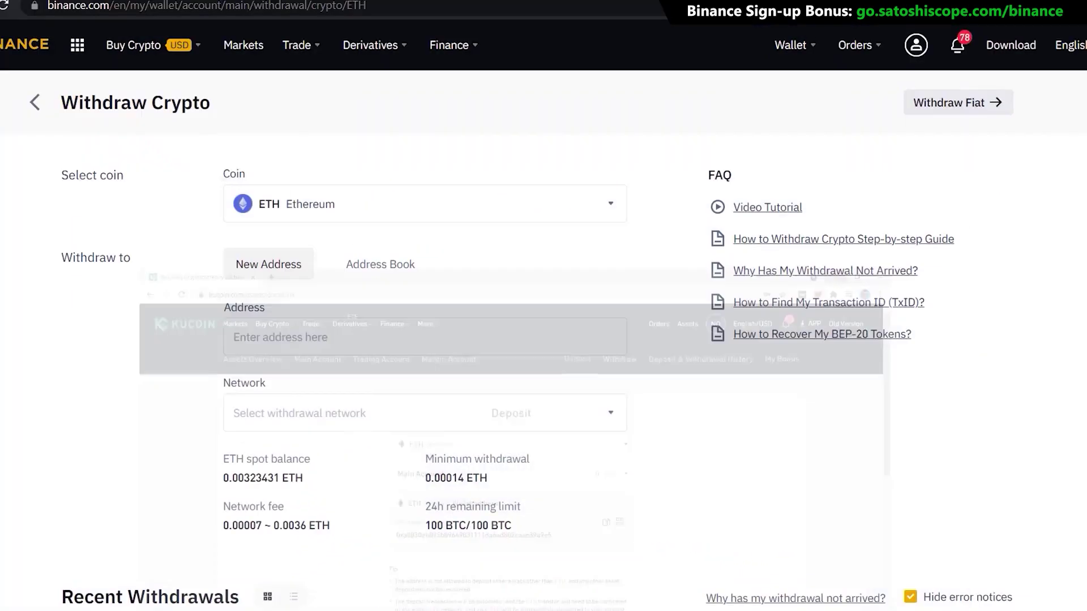
pyautogui.moveTo(956, 45)
pyautogui.click(449, 337)
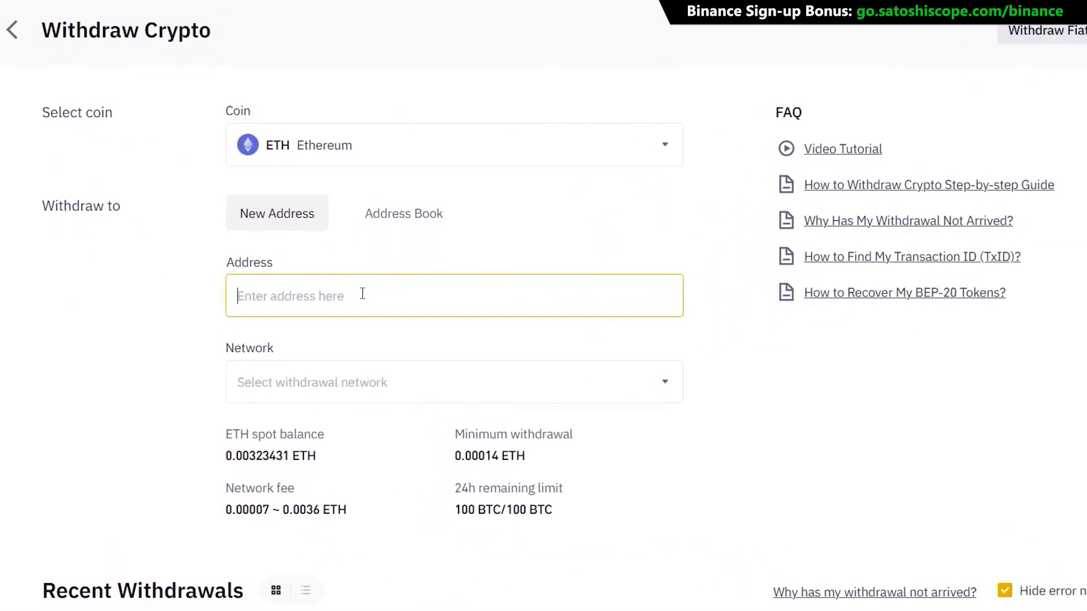
# - Paste the KuCoin ETH address as destination and choose the ERC20 Ethereum network
pyautogui.rightClick(362, 293)
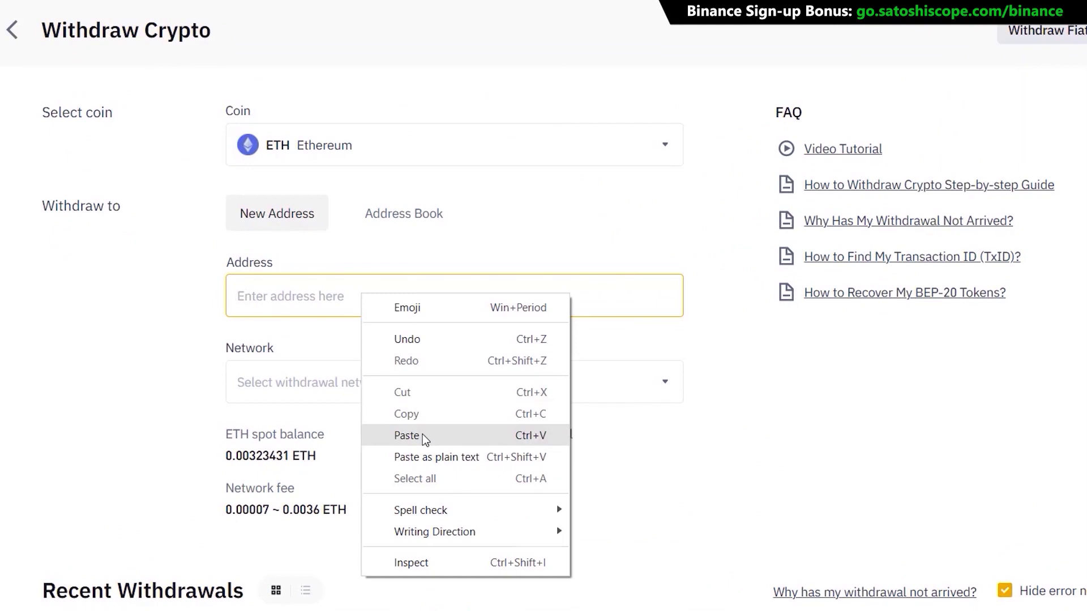
pyautogui.click(423, 433)
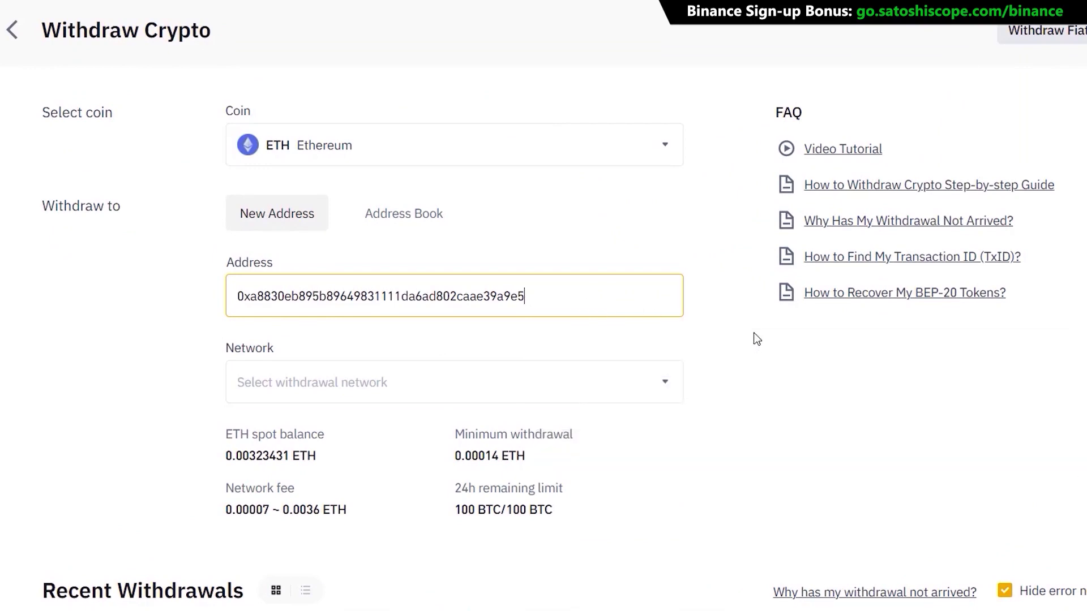
pyautogui.click(656, 382)
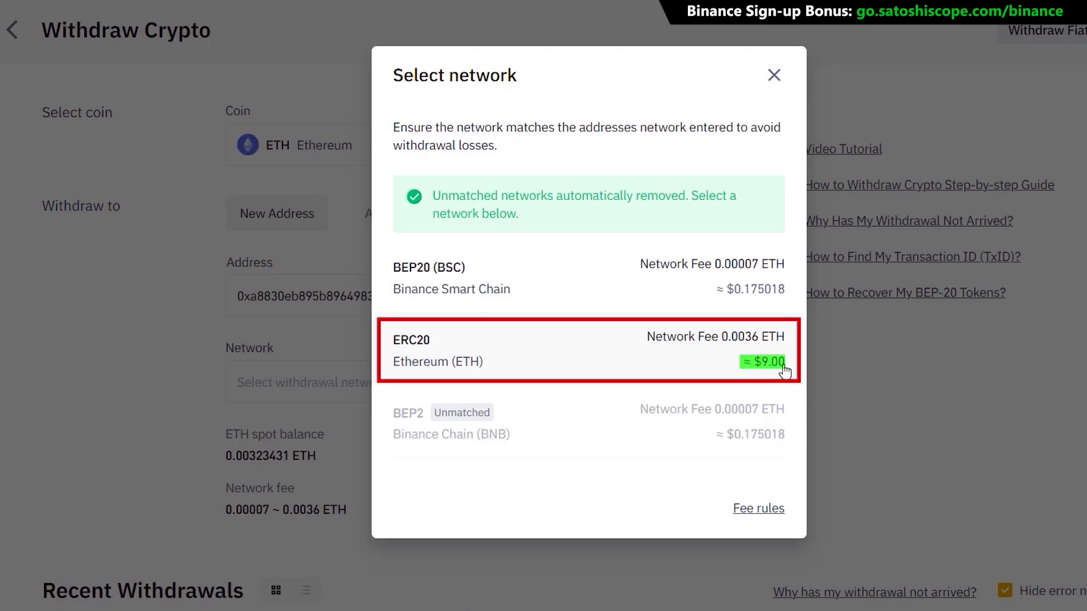
pyautogui.click(671, 340)
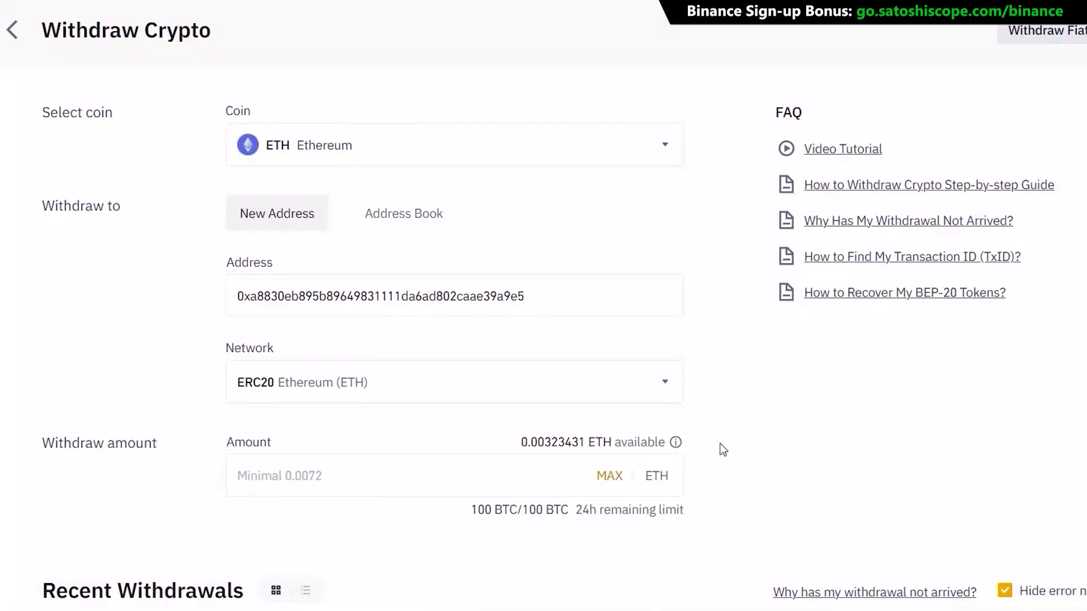
pyautogui.click(610, 476)
pyautogui.scroll(-2, 812, 436)
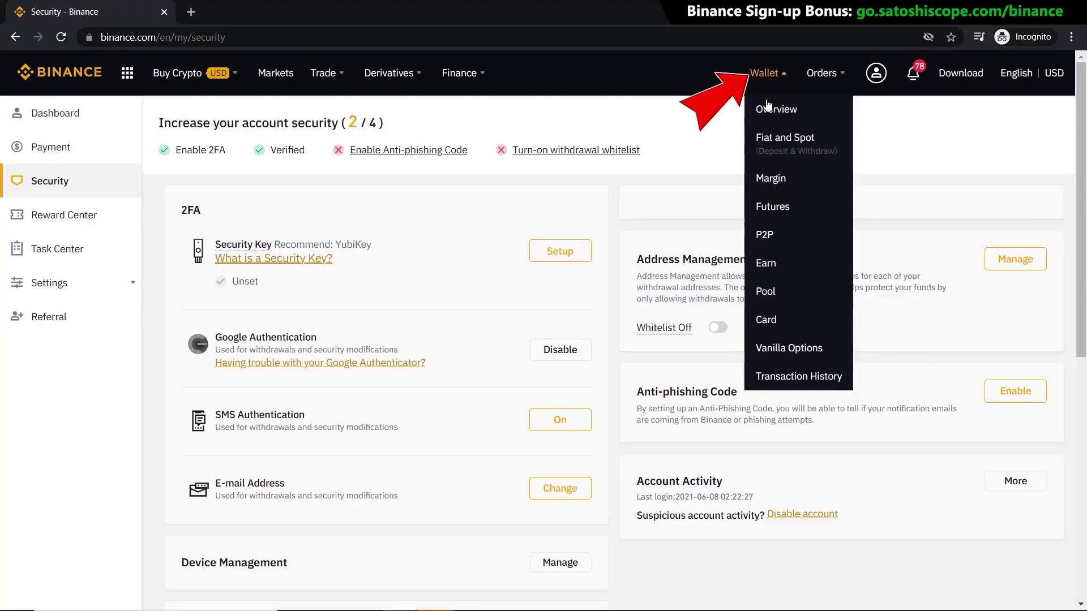
# - Open Withdraw Fiat from Wallet Overview and scroll the currency list toward USD
pyautogui.click(767, 110)
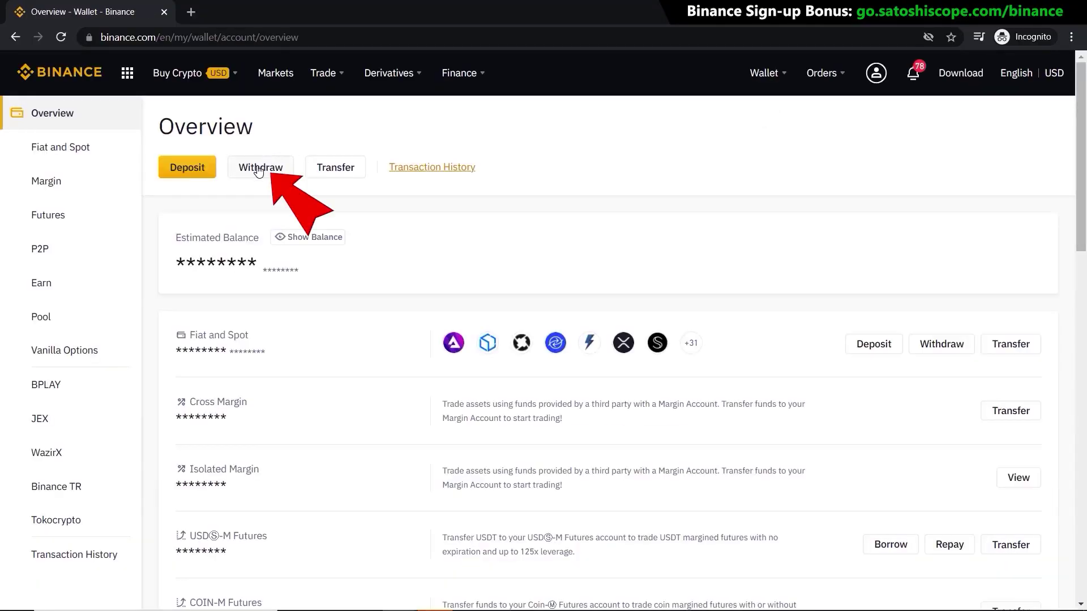
pyautogui.click(260, 168)
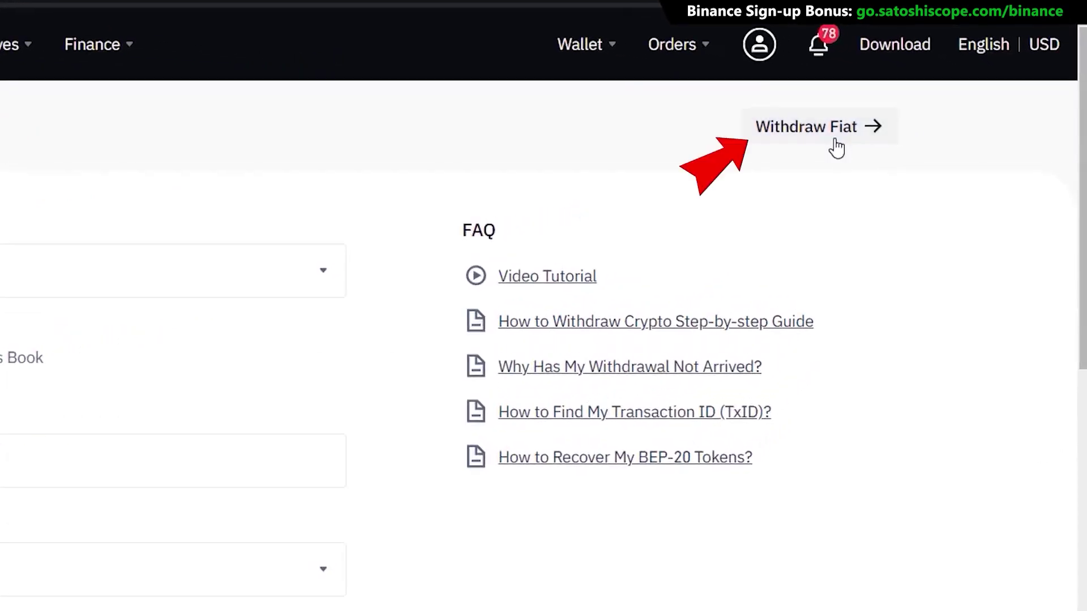
pyautogui.click(835, 136)
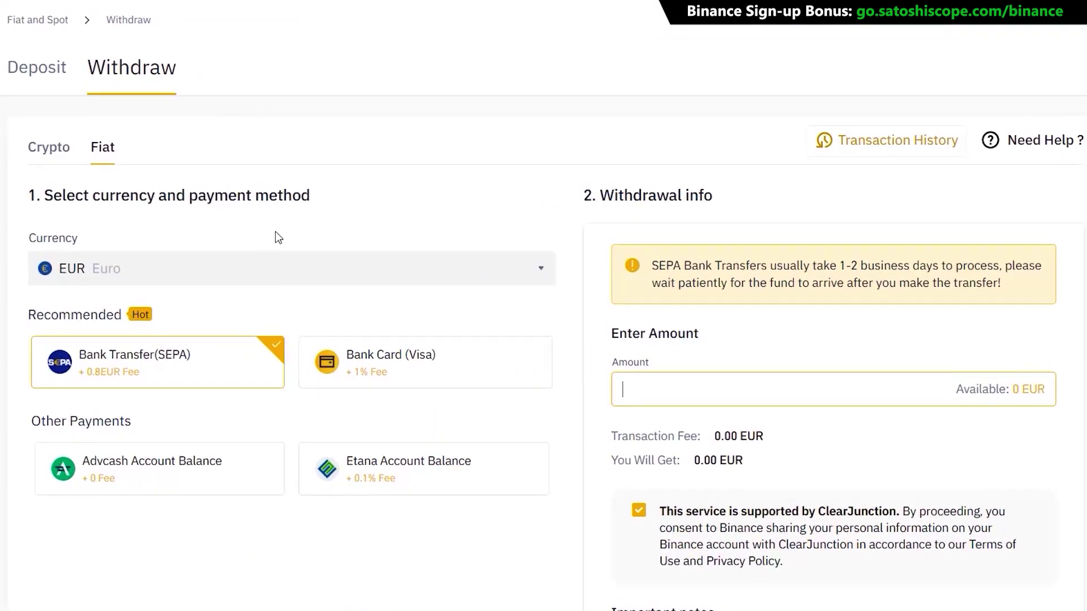
pyautogui.click(278, 277)
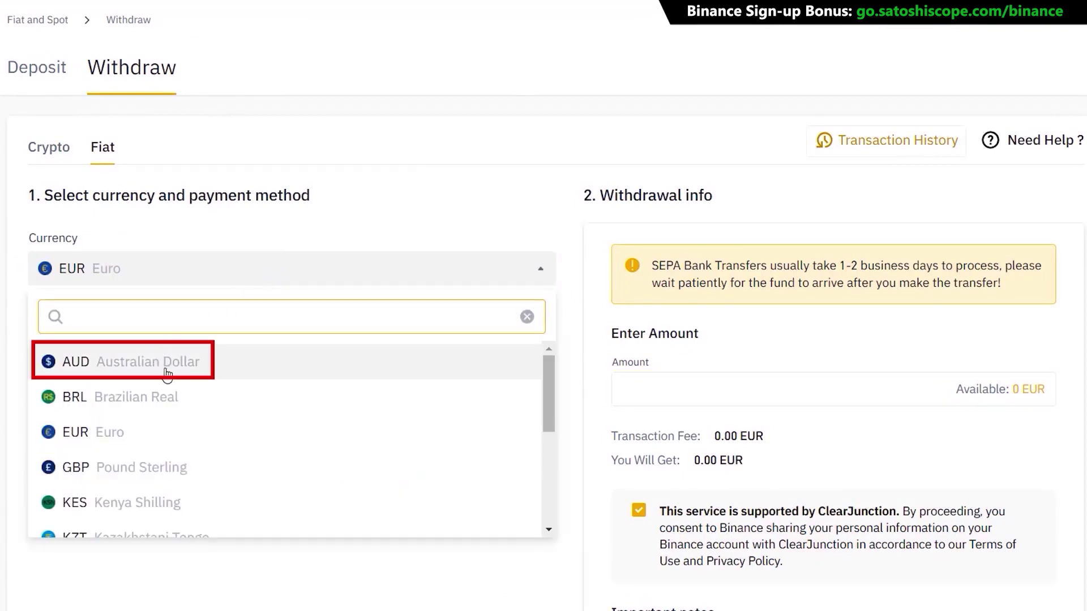
pyautogui.scroll(-5, 225, 444)
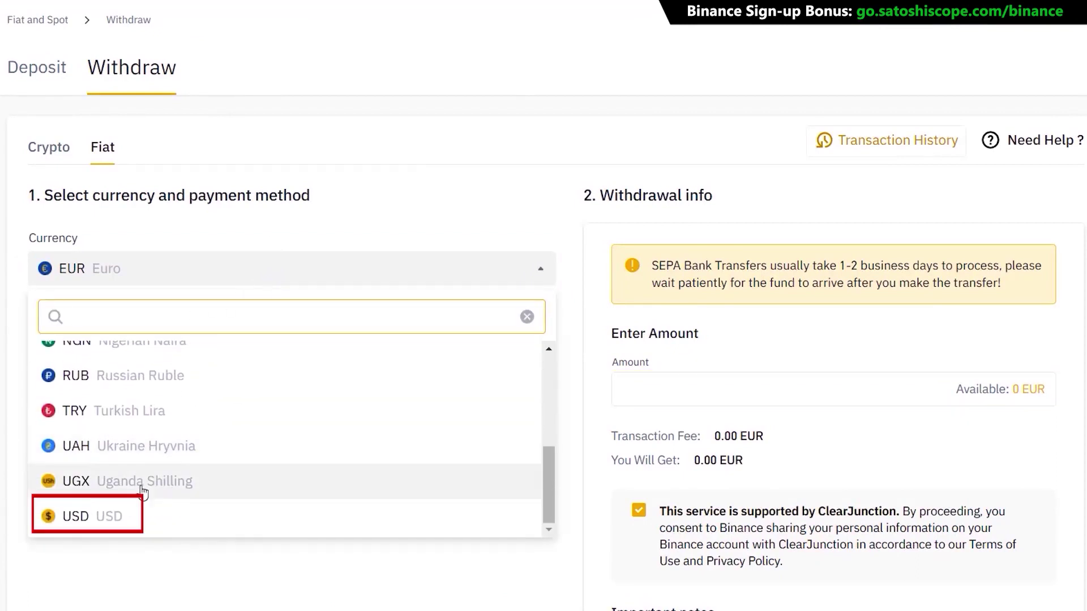
# - Select USD via Silvergate Bank (SWIFT) and enter 500, showing a 30 BUSD fee
pyautogui.click(137, 524)
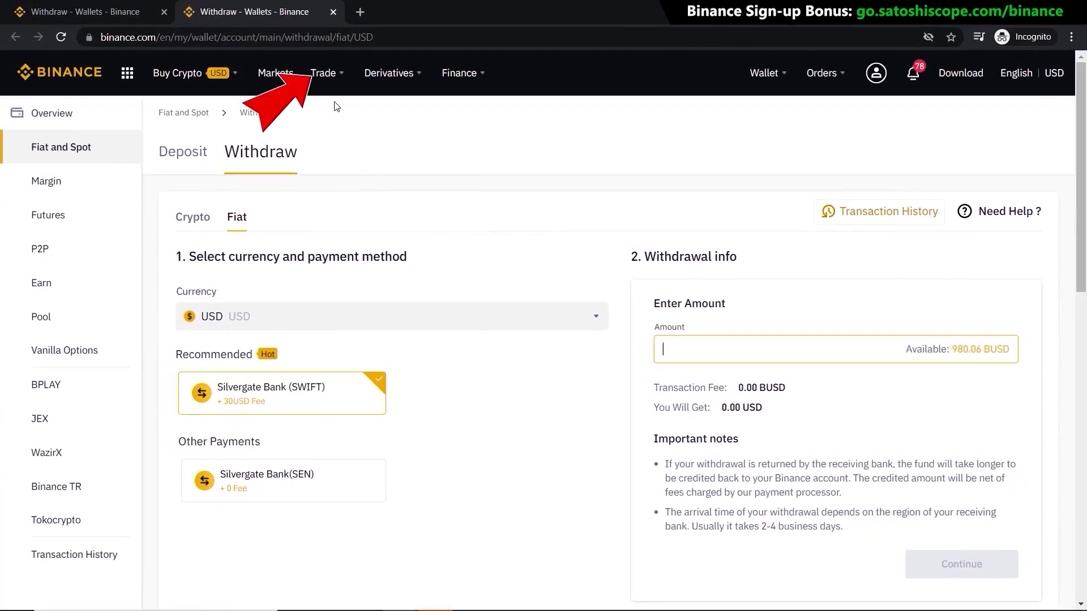
pyautogui.moveTo(326, 74)
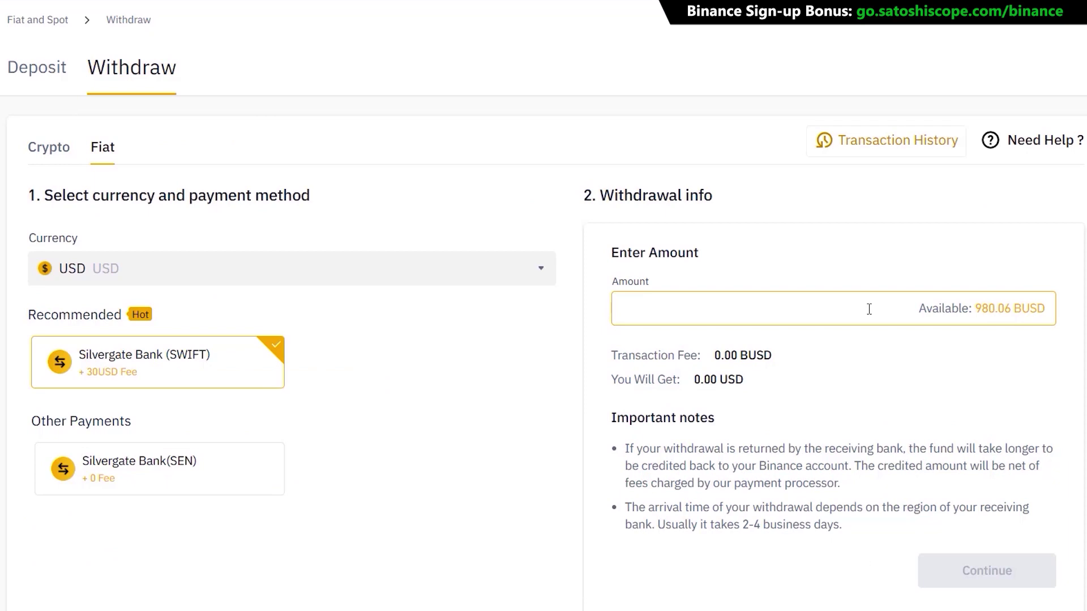
pyautogui.write('500')
pyautogui.click(538, 344)
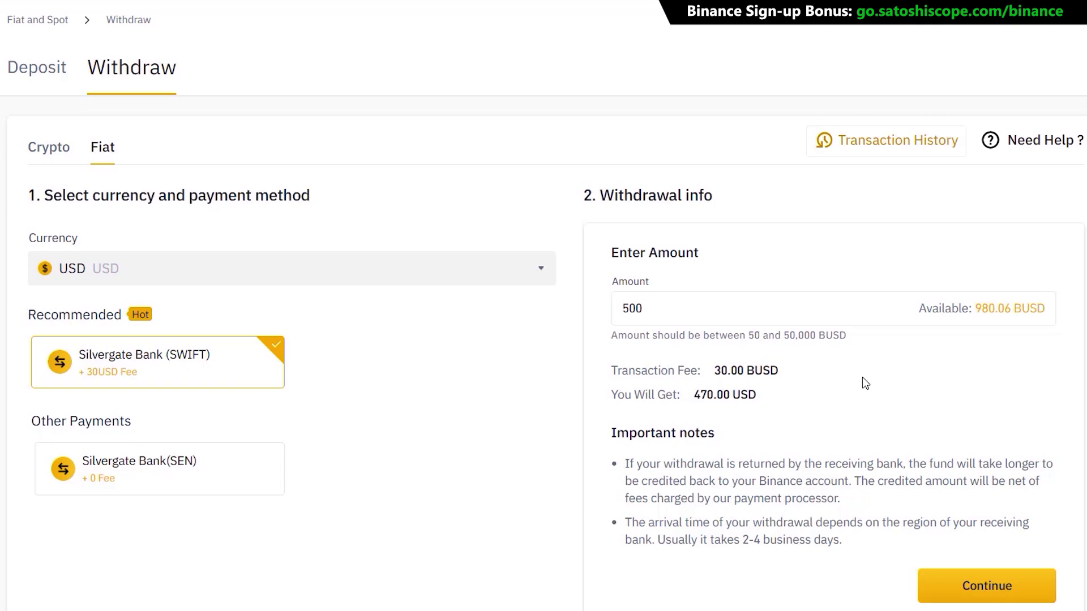
# - Continue to the beneficiary account number step, then return to Wallet Overview
pyautogui.click(987, 587)
pyautogui.scroll(-1, 868, 363)
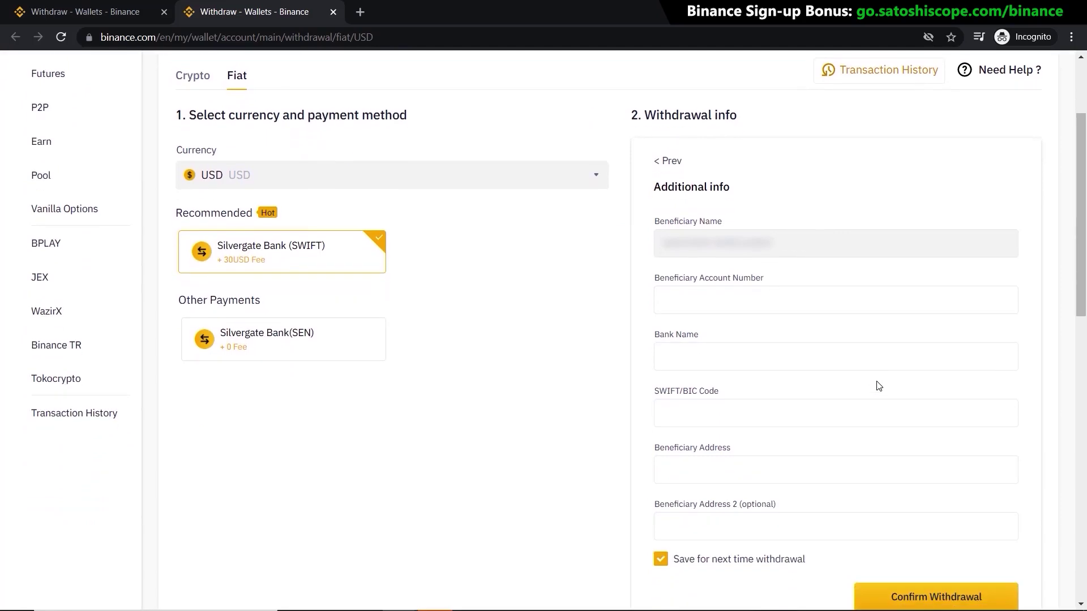
pyautogui.click(712, 270)
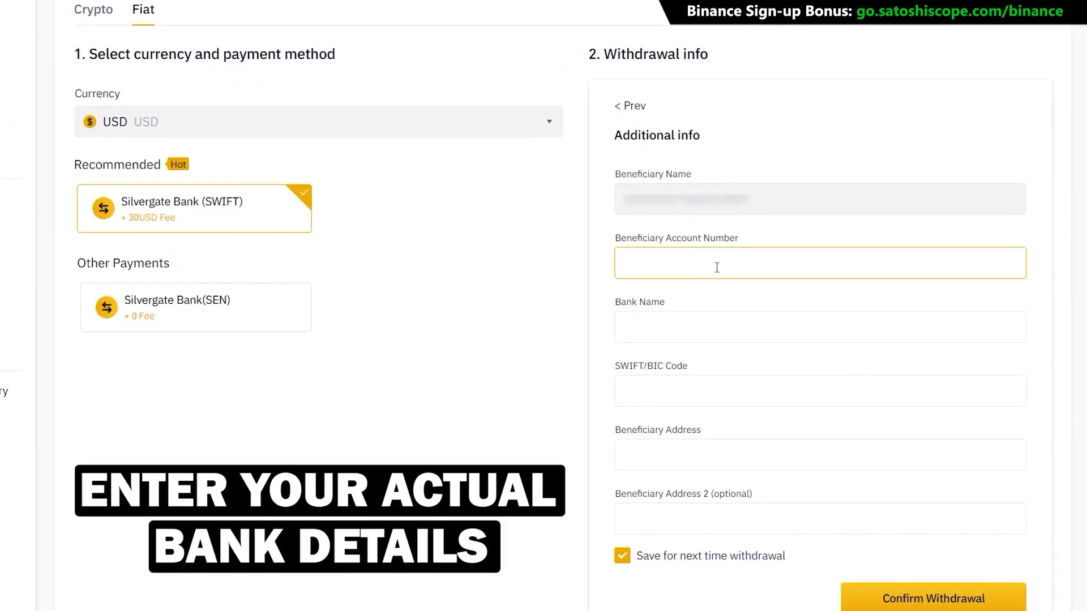
pyautogui.click(820, 194)
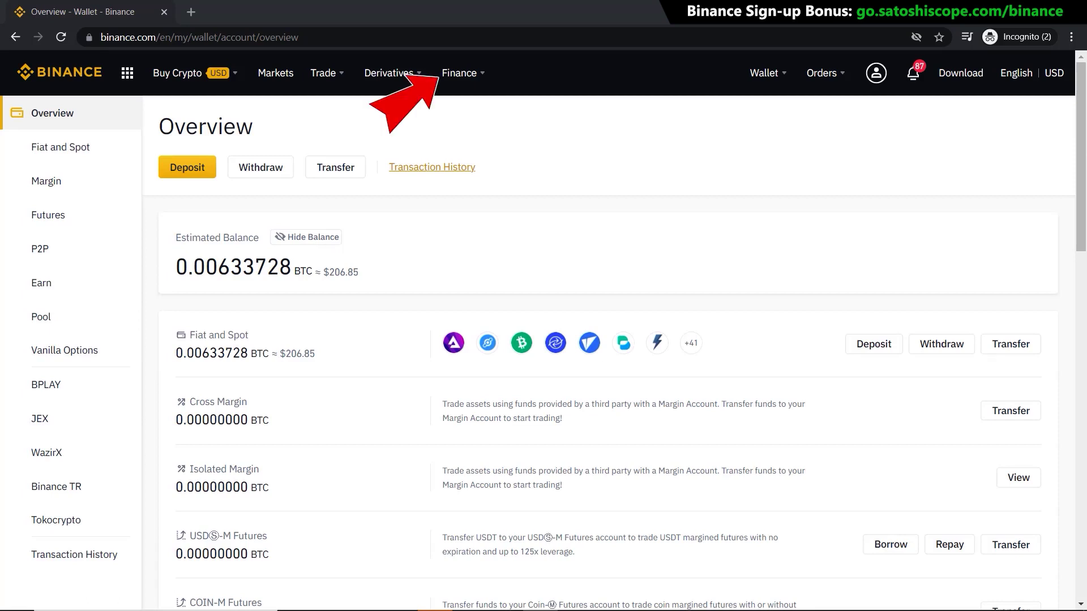
# - Open Binance Earn from the Finance menu and scroll through its products to Savings
pyautogui.moveTo(459, 72)
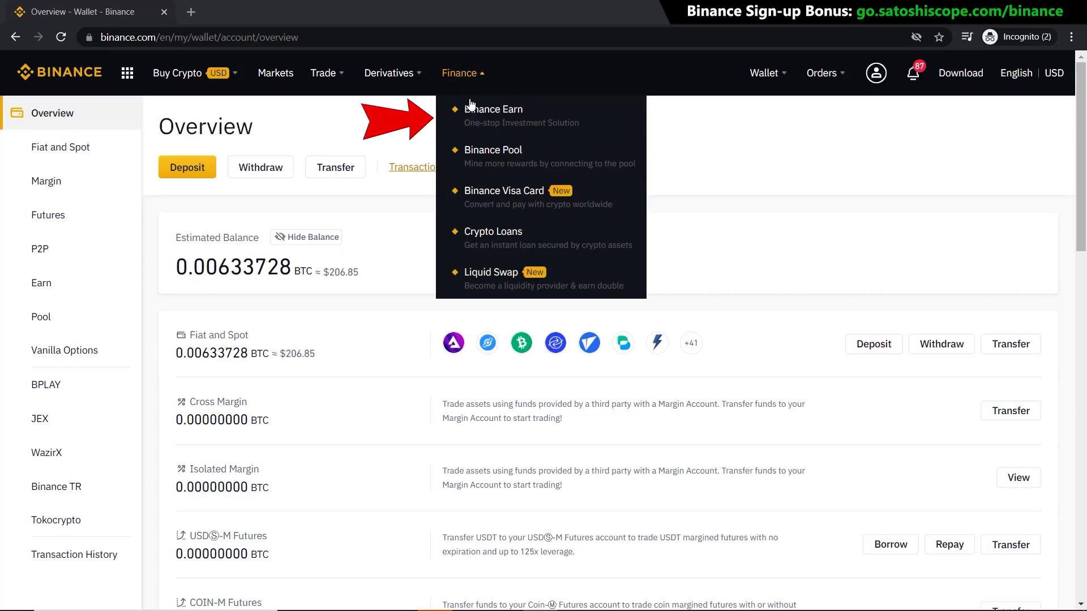
pyautogui.click(499, 117)
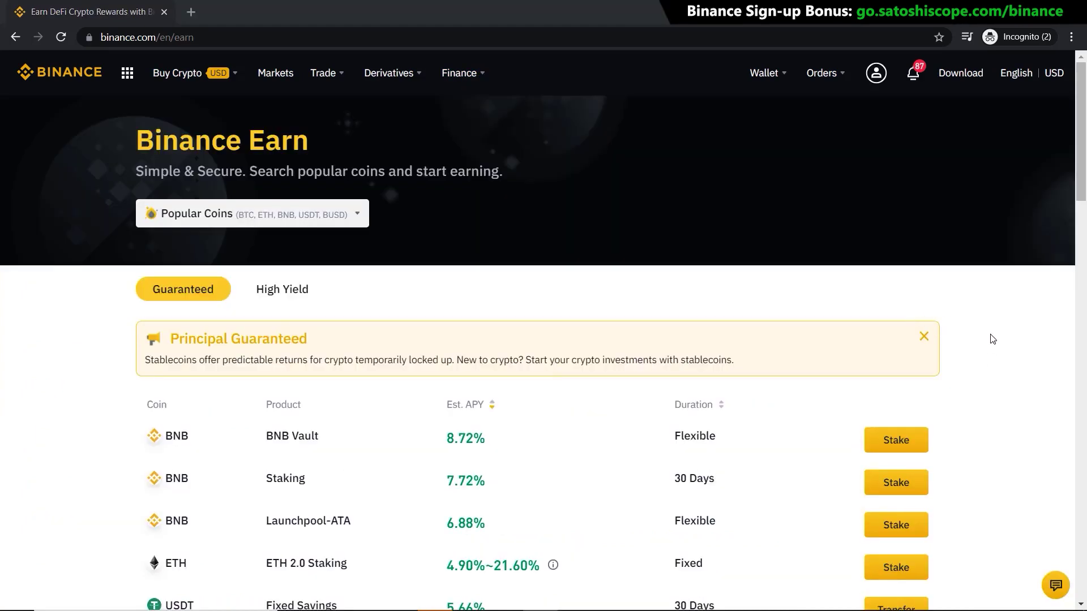
pyautogui.scroll(-1, 993, 340)
pyautogui.scroll(-3, 994, 344)
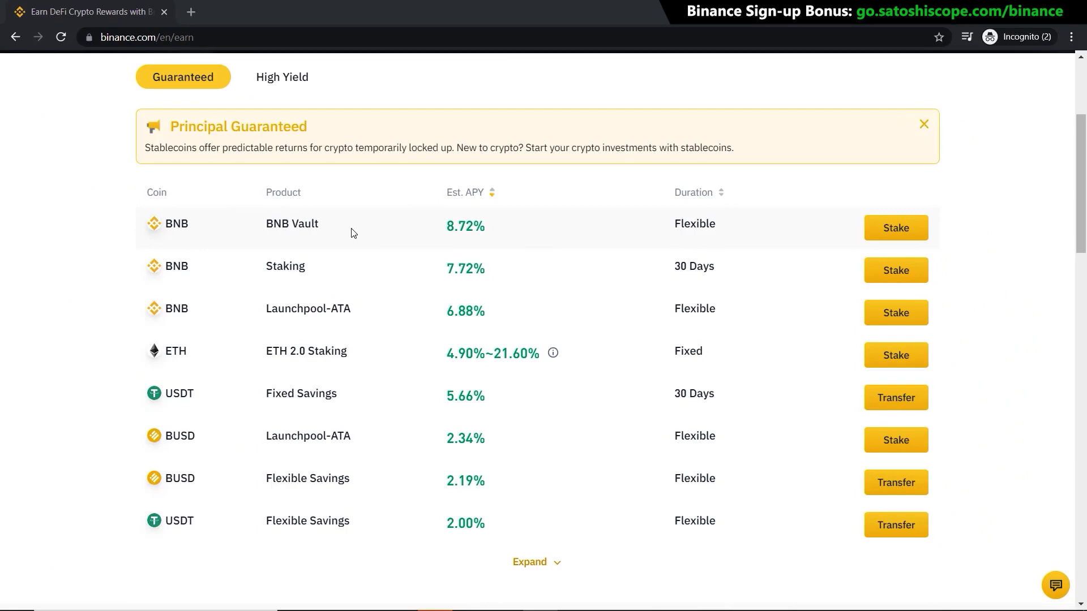
pyautogui.scroll(1, 352, 233)
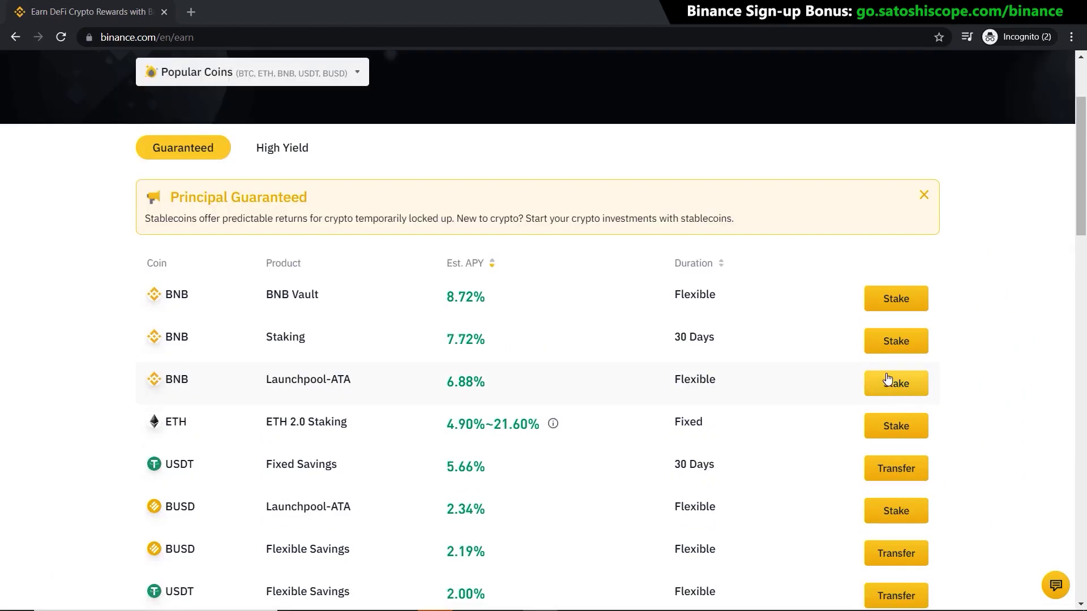
pyautogui.scroll(-8, 796, 331)
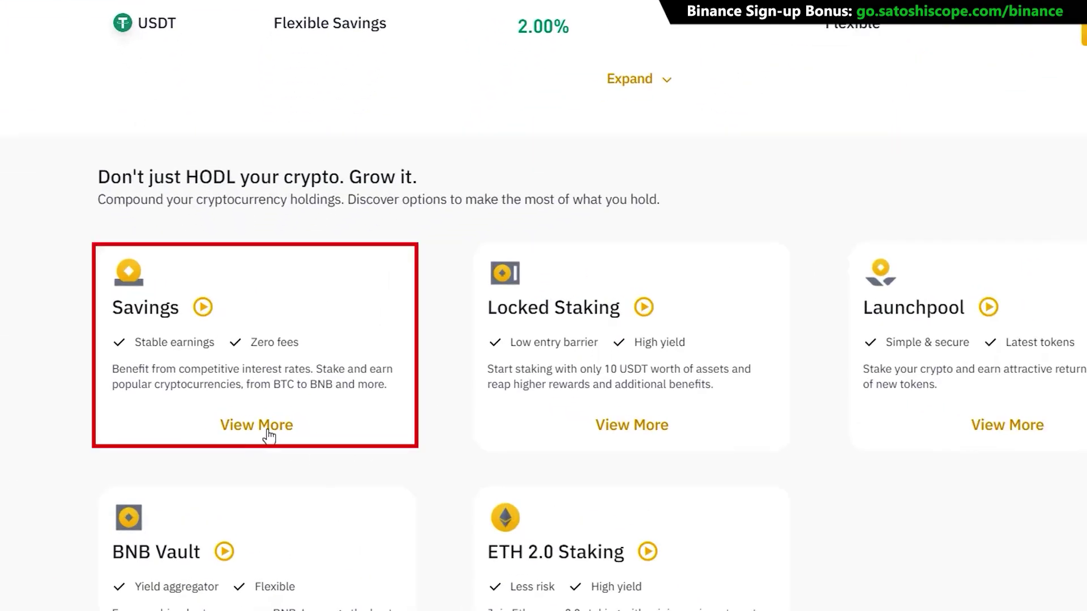
# - In Binance Savings, try BUSD locked terms of 14 and 30 days, settling on 90 days (6.00%)
pyautogui.click(266, 427)
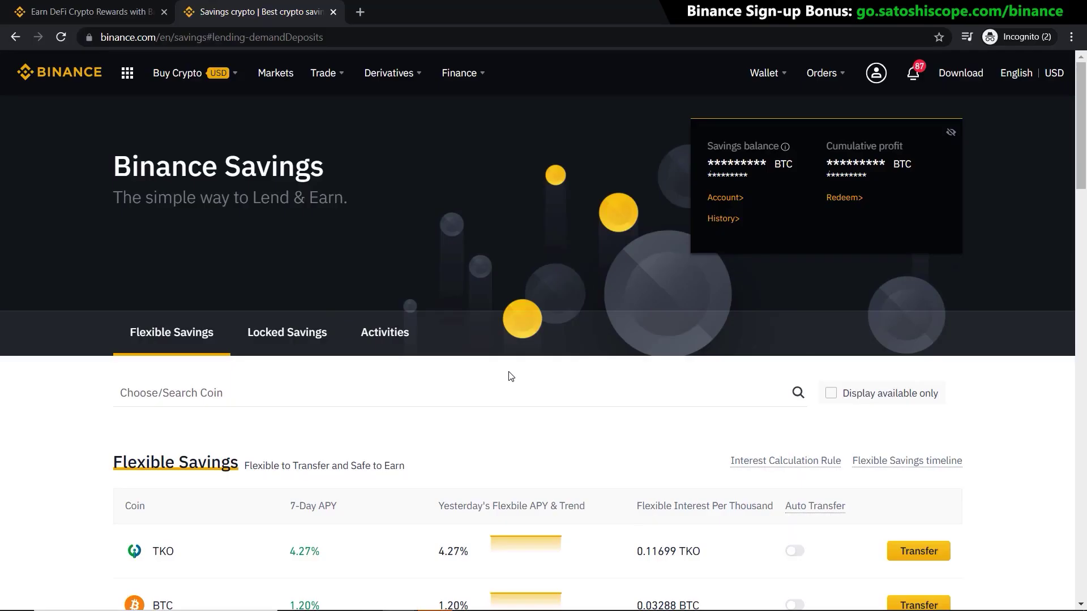
pyautogui.scroll(-3, 511, 377)
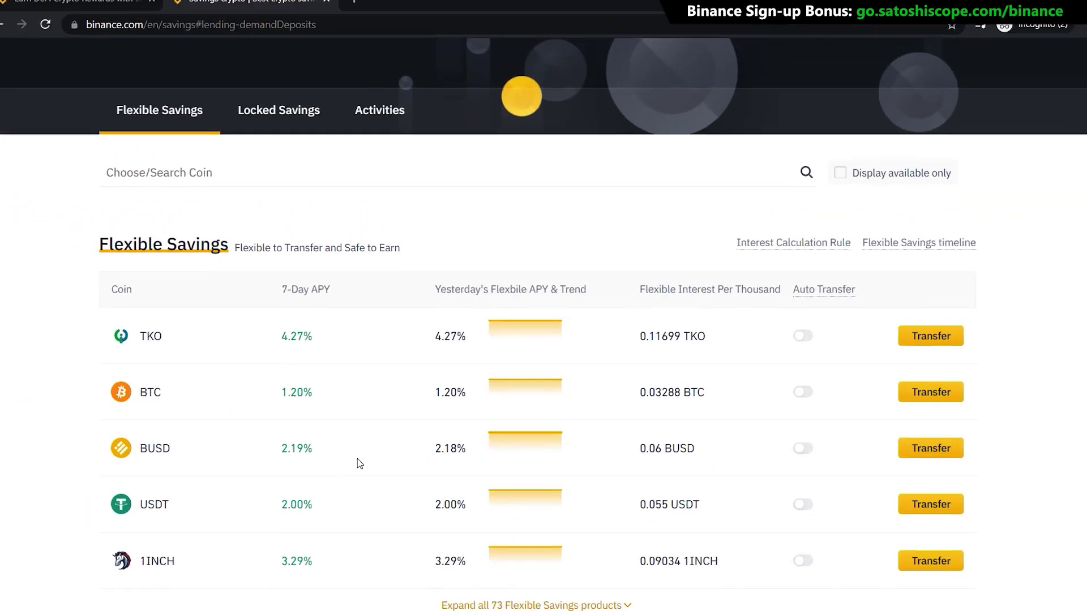
pyautogui.scroll(-8, 365, 462)
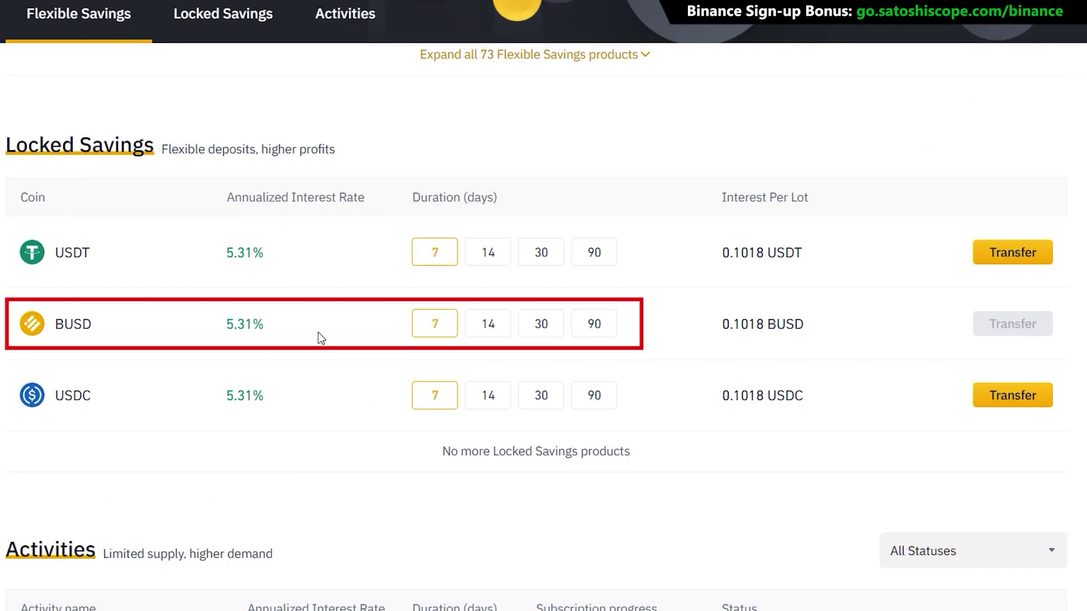
pyautogui.click(482, 334)
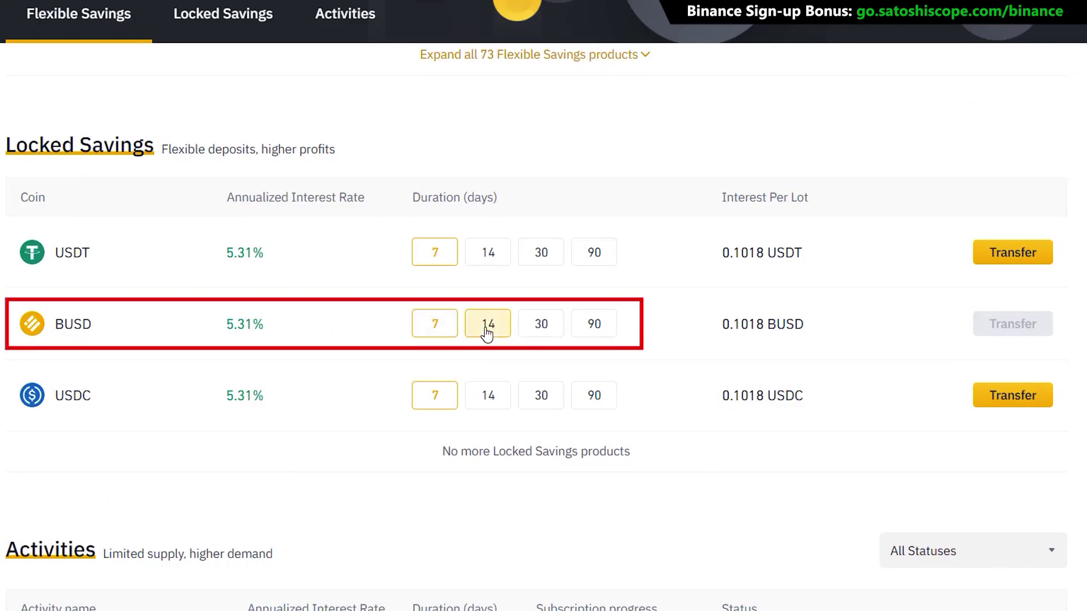
pyautogui.click(538, 331)
pyautogui.click(586, 330)
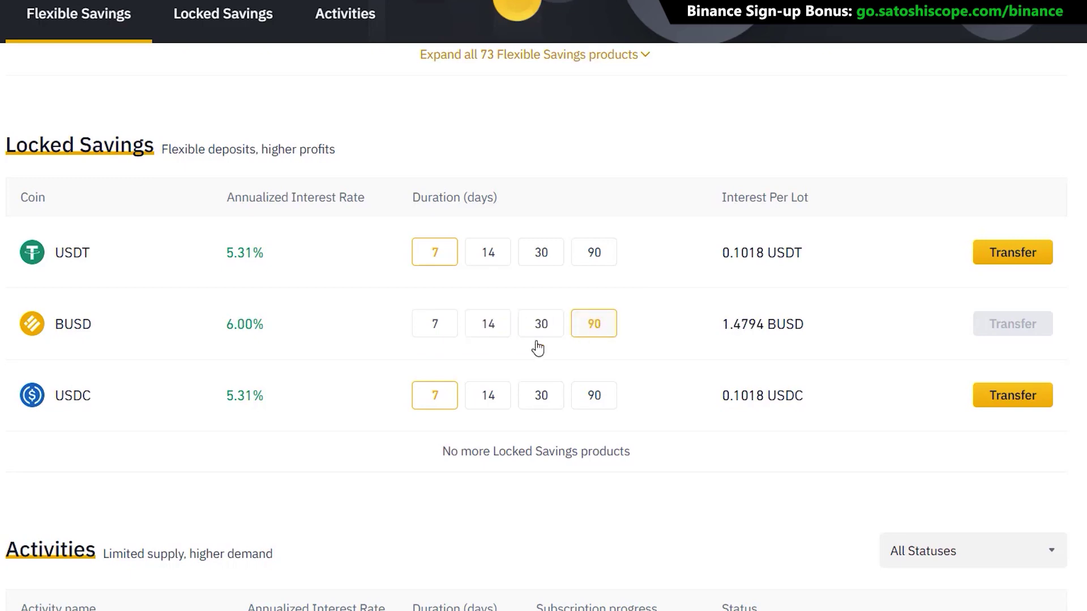